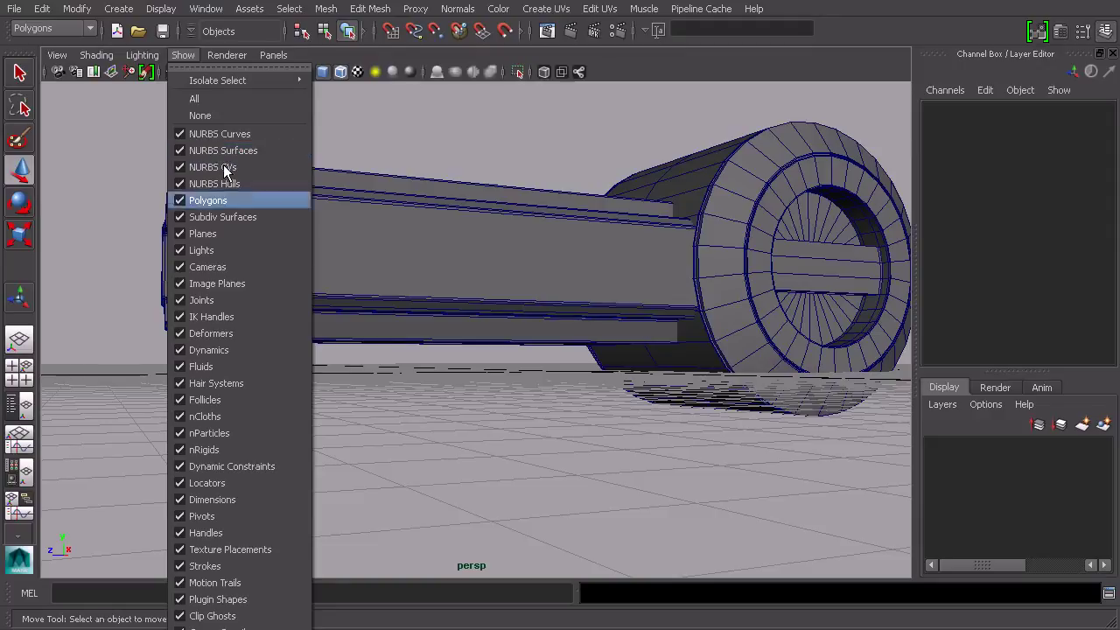
Hide the grid in the perspective view
left_click(219, 617)
left_click_drag(701, 339, 697, 303, "alt")
scroll(665, 285, "up", 3)
Scale the long body to 0.791 in Y and move it to Translate Y 5.371
left_click(575, 240)
scroll(576, 238, "down", 1)
key("r")
mouse_move(507, 180)
left_mouse_down()
mouse_move(509, 163)
mouse_move(551, 219)
mouse_move(513, 199)
left_mouse_up()
key("w")
left_click_drag(507, 153, 630, 210)
left_click_drag(501, 175, 508, 173)
Bevel the edge loop running around the middle of the cylinder with an offset of 0.4
left_click_drag(685, 320, 820, 347, "alt")
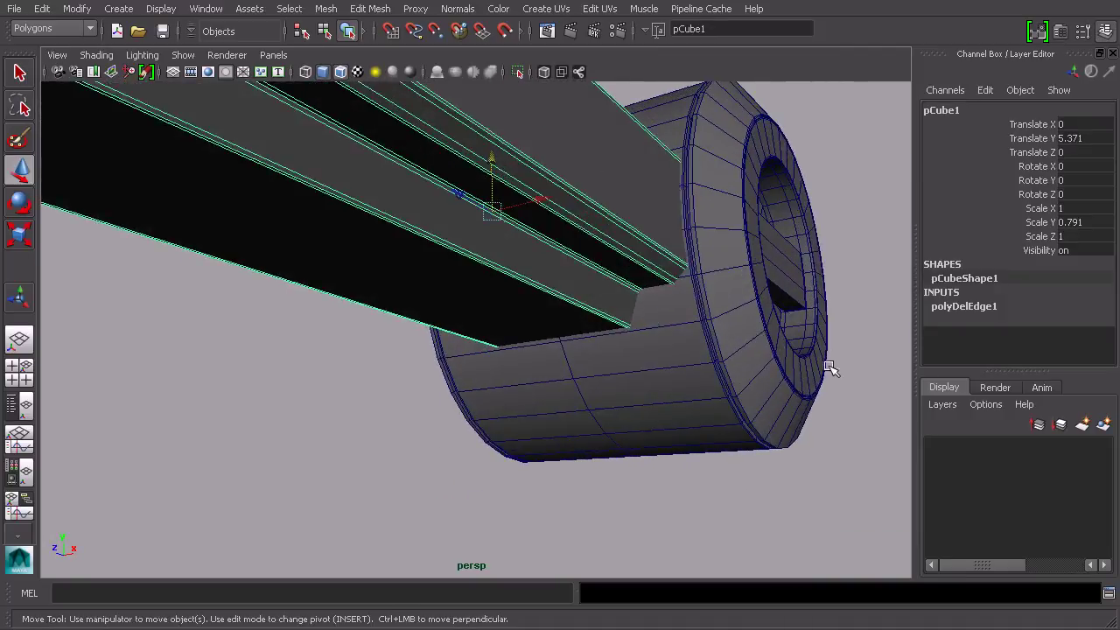
left_click(733, 504)
left_click(692, 394)
mouse_move(665, 391)
left_mouse_down("alt")
mouse_move(685, 378)
mouse_move(676, 383)
left_mouse_up("alt")
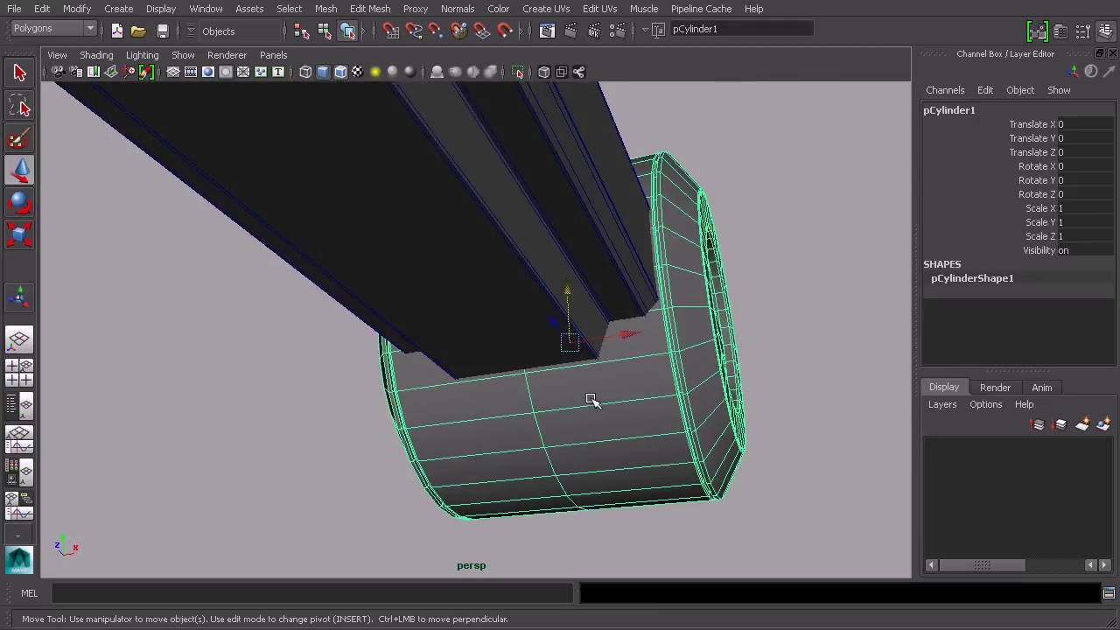
left_click_drag(555, 411, 612, 376, "alt")
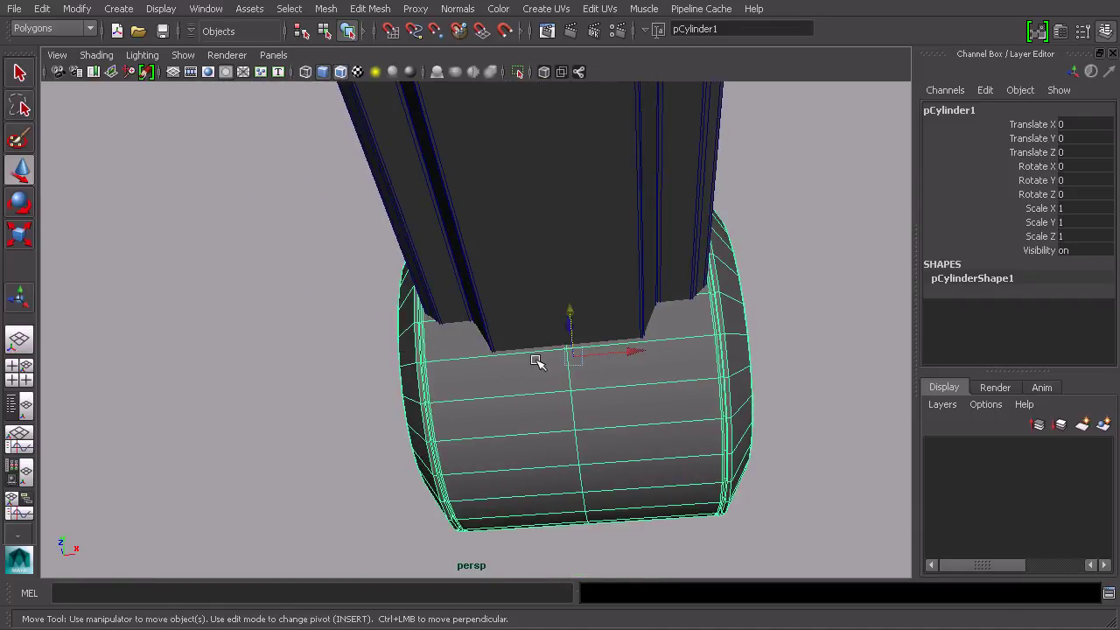
left_click(570, 343, "ctrl")
double_click(570, 409)
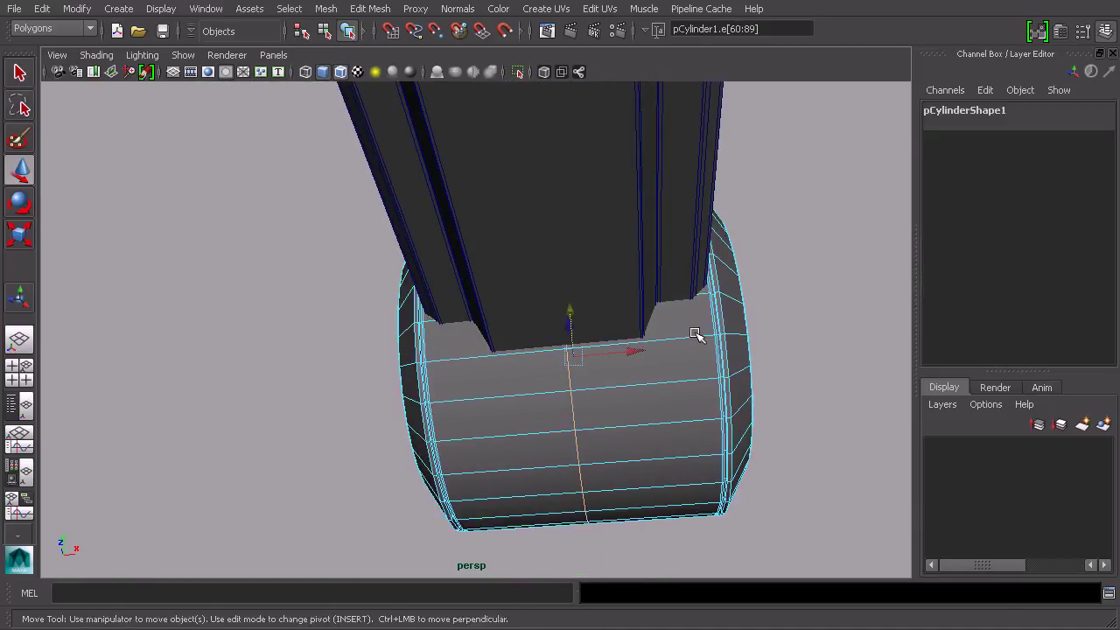
left_click(370, 9)
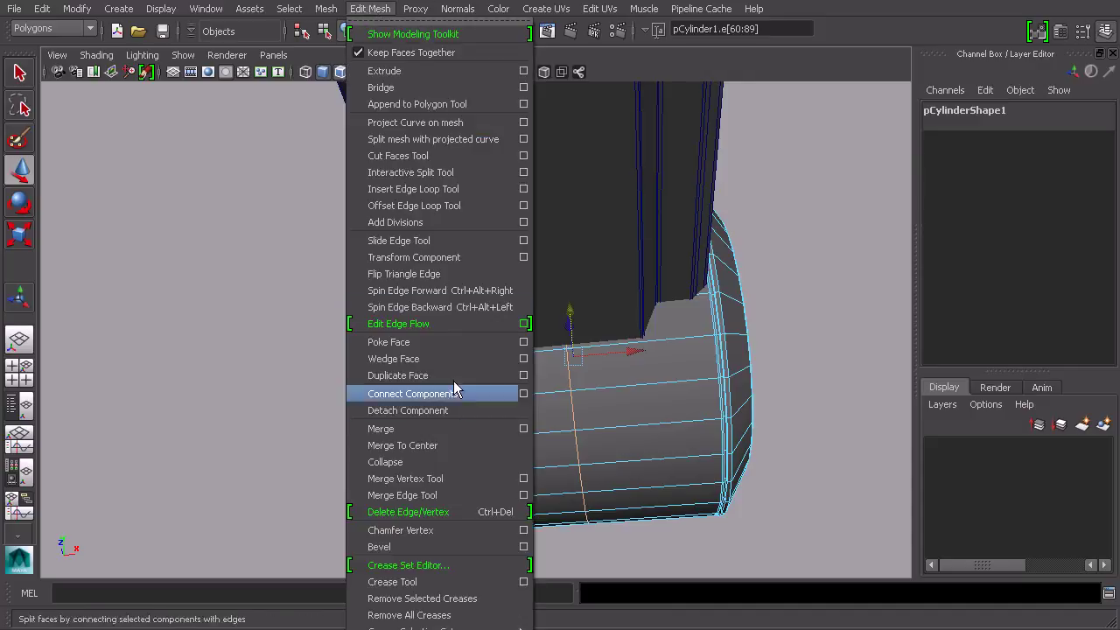
left_click(441, 546)
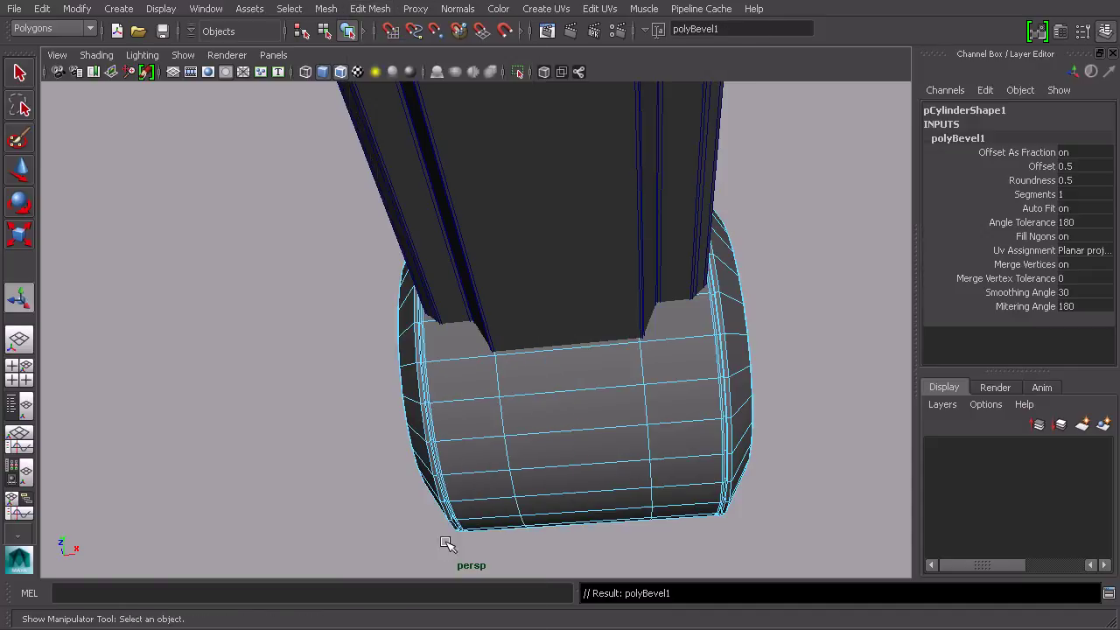
left_click(1034, 165)
middle_click_drag(840, 223, 840, 223)
Select the two adjoining cylinder faces between the bevelled loops, just beneath the long body, and apply Extrude
left_click_drag(857, 223, 835, 253, "alt")
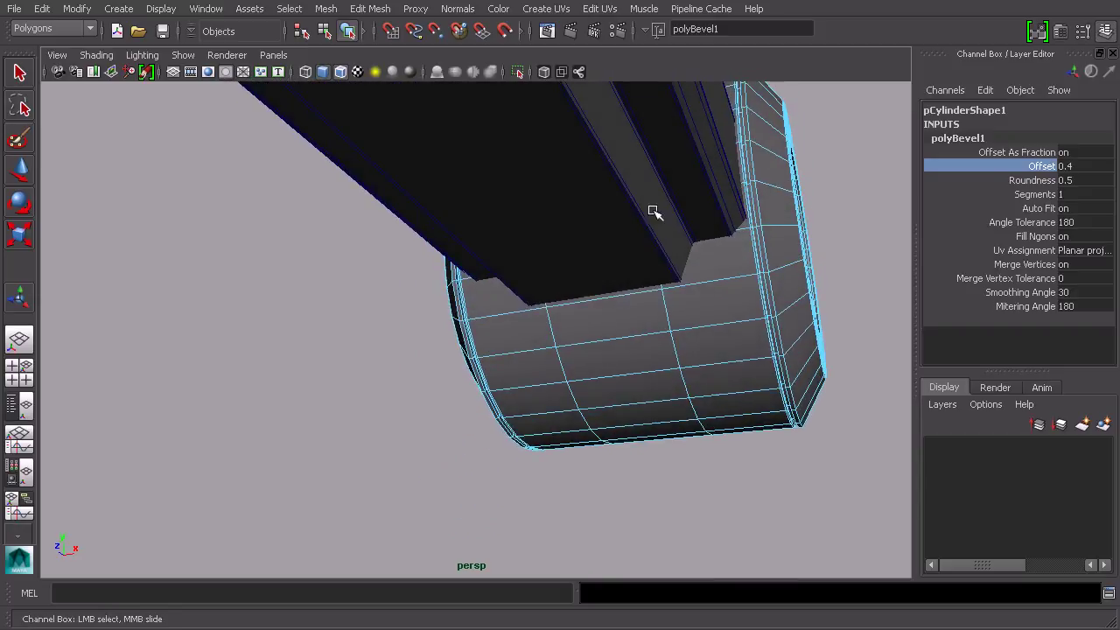
right_click(639, 327)
right_click(635, 313)
right_click_drag(636, 314, 636, 352)
left_click(622, 315)
left_click(644, 346, "shift")
left_click_drag(756, 315, 583, 257, "alt")
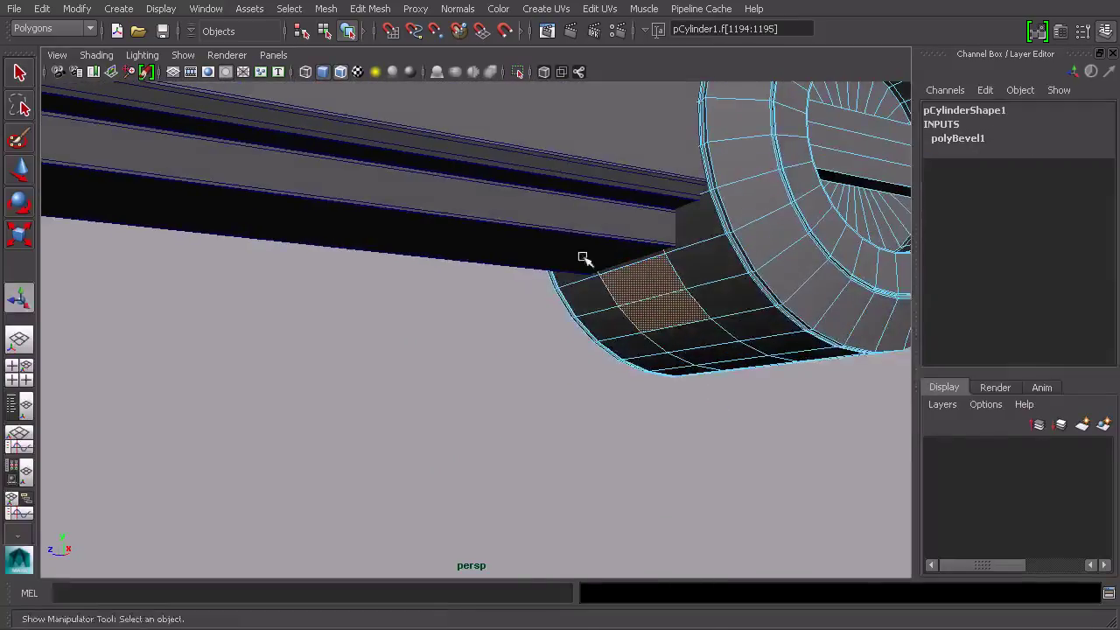
left_click(370, 9)
left_click(400, 75)
Pull the extruded faces 22.136 along the world Z axis to form a bar beneath the long body
left_click_drag(788, 315, 823, 289, "alt")
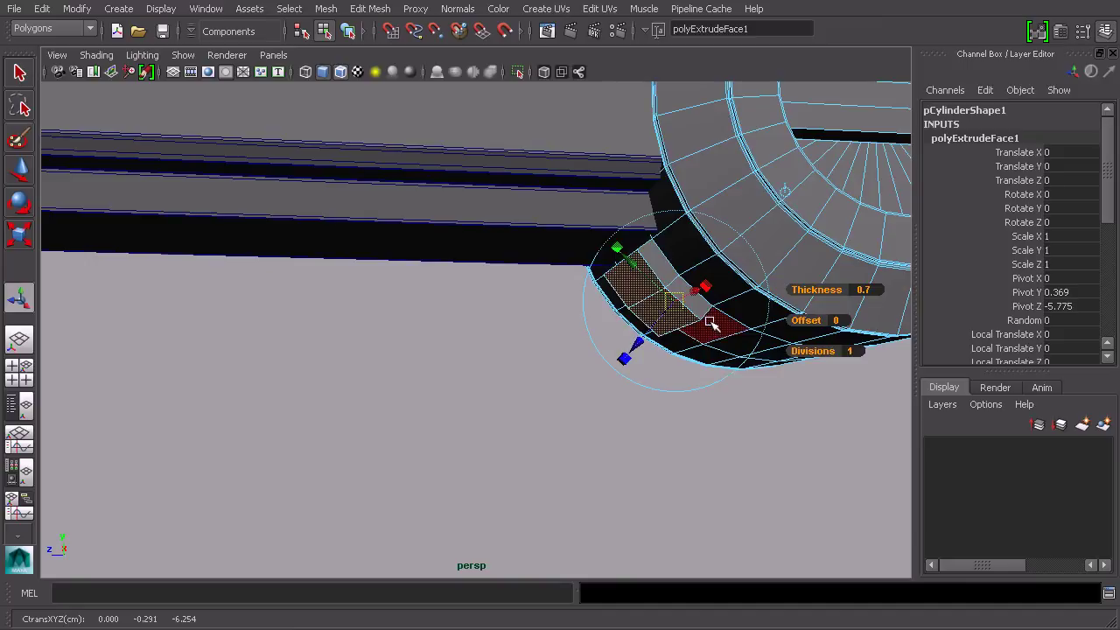
key("ctrl+z")
left_click_drag(790, 250, 845, 272, "alt")
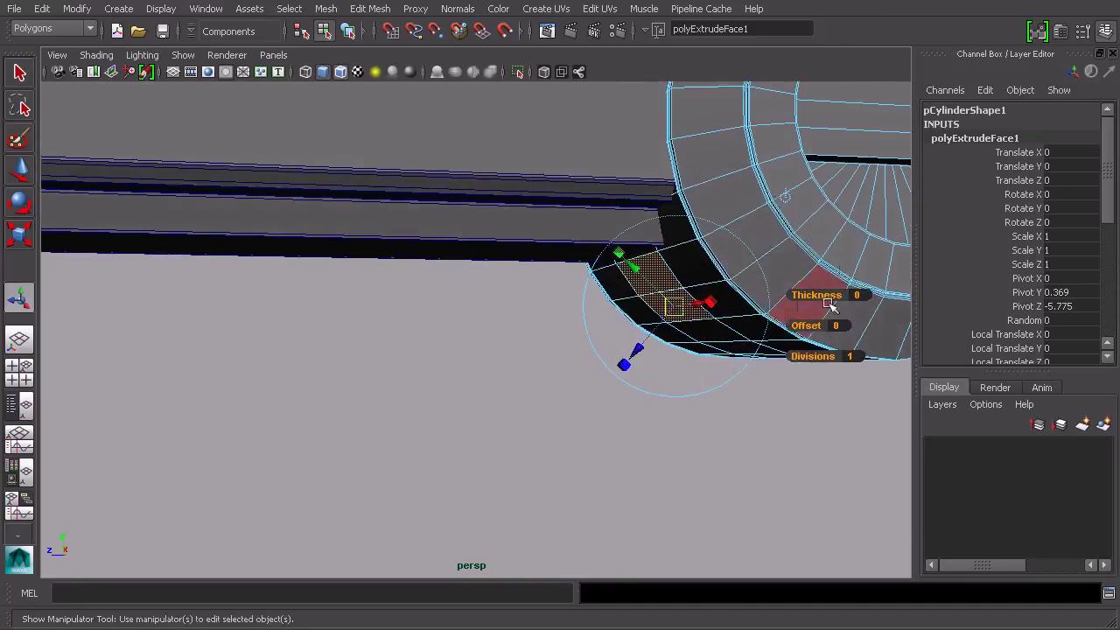
left_click(785, 197)
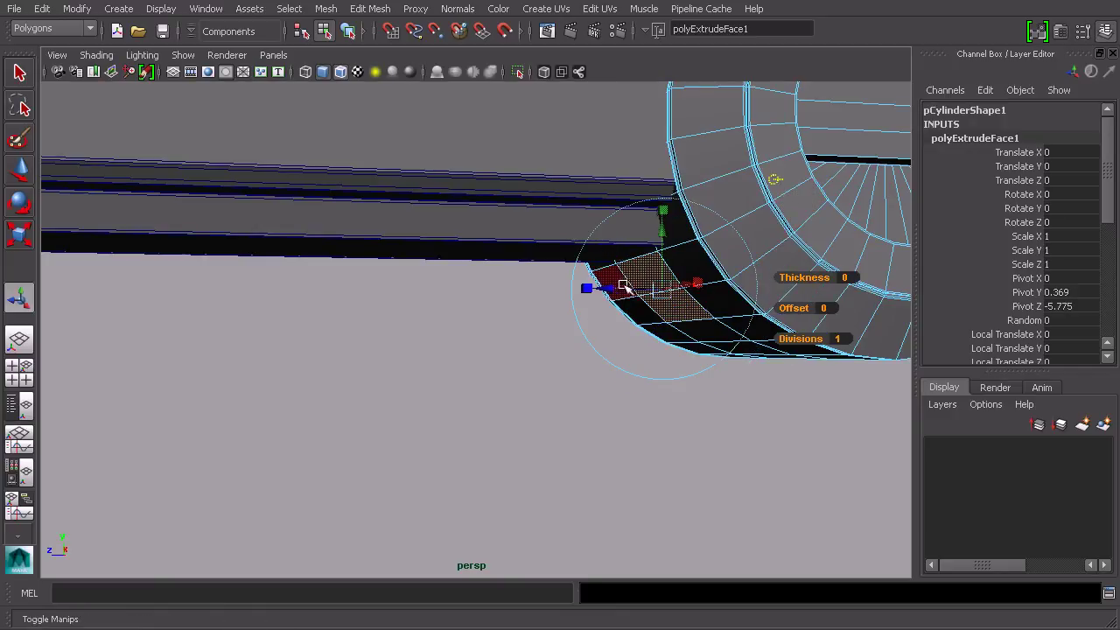
left_click_drag(626, 287, 232, 290)
key("f")
left_click_drag(491, 305, 254, 303)
Extrude the bar's end faces and inset them to leave a narrow rim
left_click_drag(513, 340, 530, 285, "alt")
left_click(370, 9)
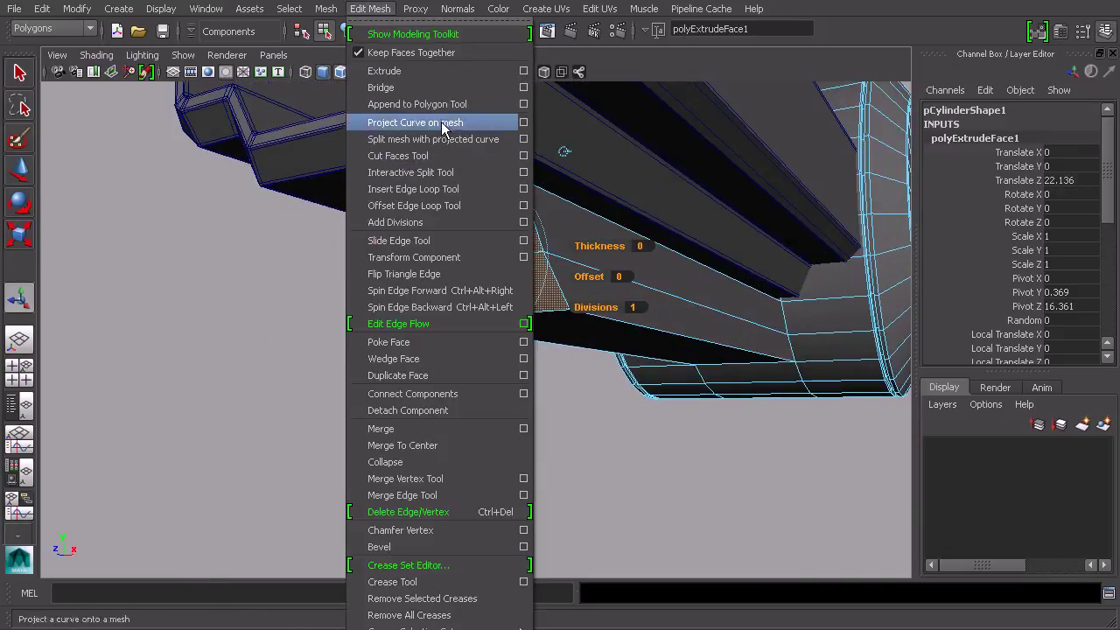
left_click(433, 70)
left_click_drag(561, 217, 617, 298, "alt")
Extrude the inset end faces twice into the bar along world Z, by -0.239 and by -5.387
key("ctrl+e")
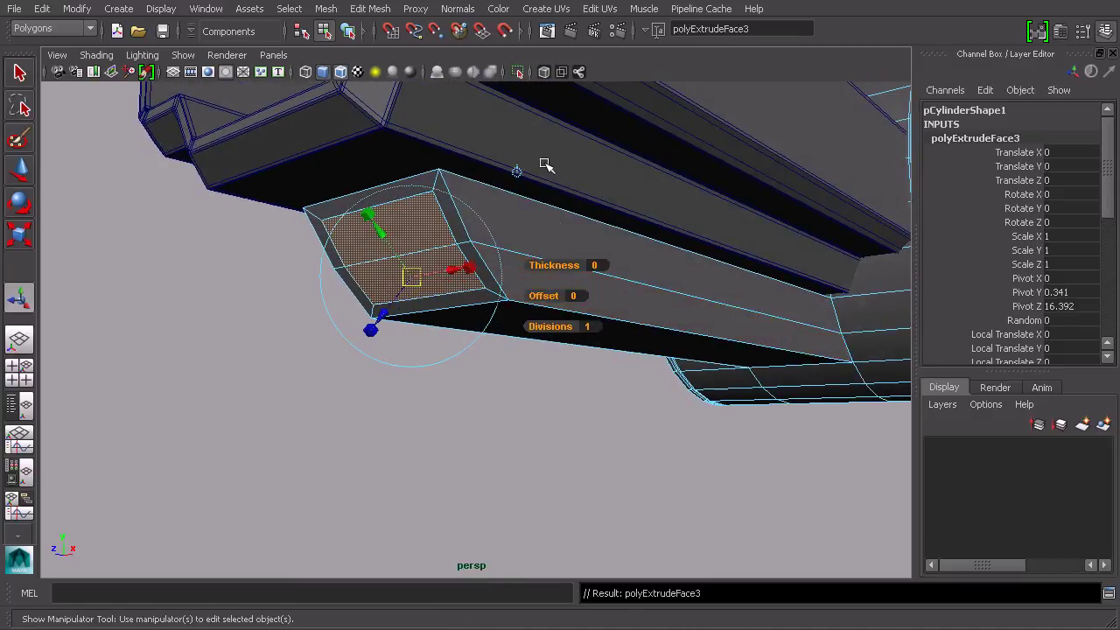
left_click(519, 172)
mouse_move(371, 247)
left_mouse_down()
mouse_move(380, 248)
mouse_move(367, 250)
left_mouse_up()
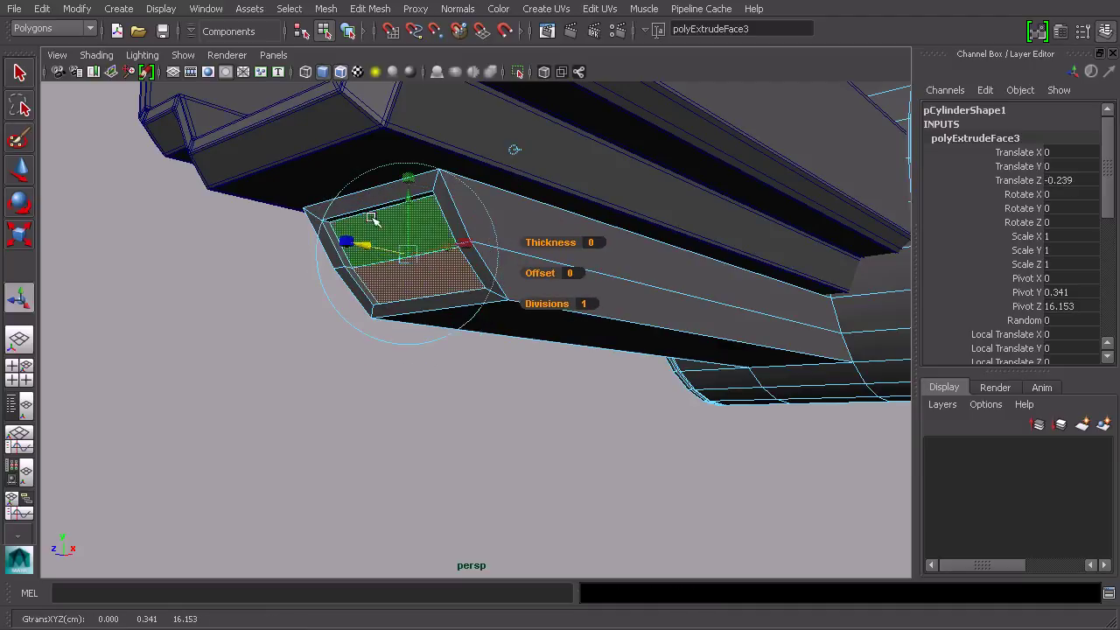
key("ctrl+e")
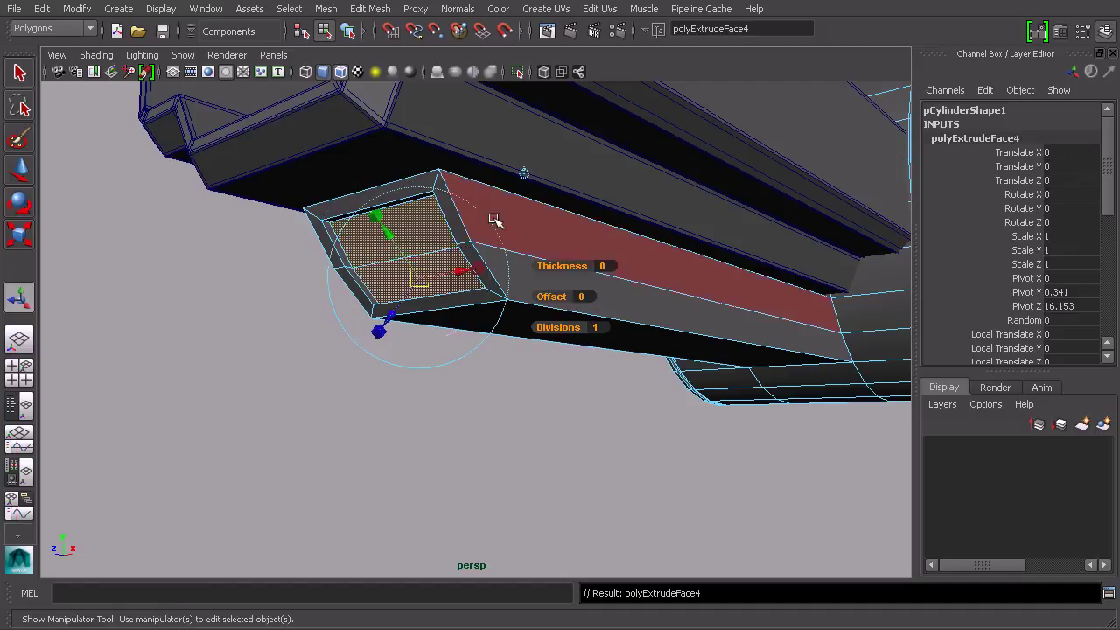
left_click_drag(383, 249, 579, 280)
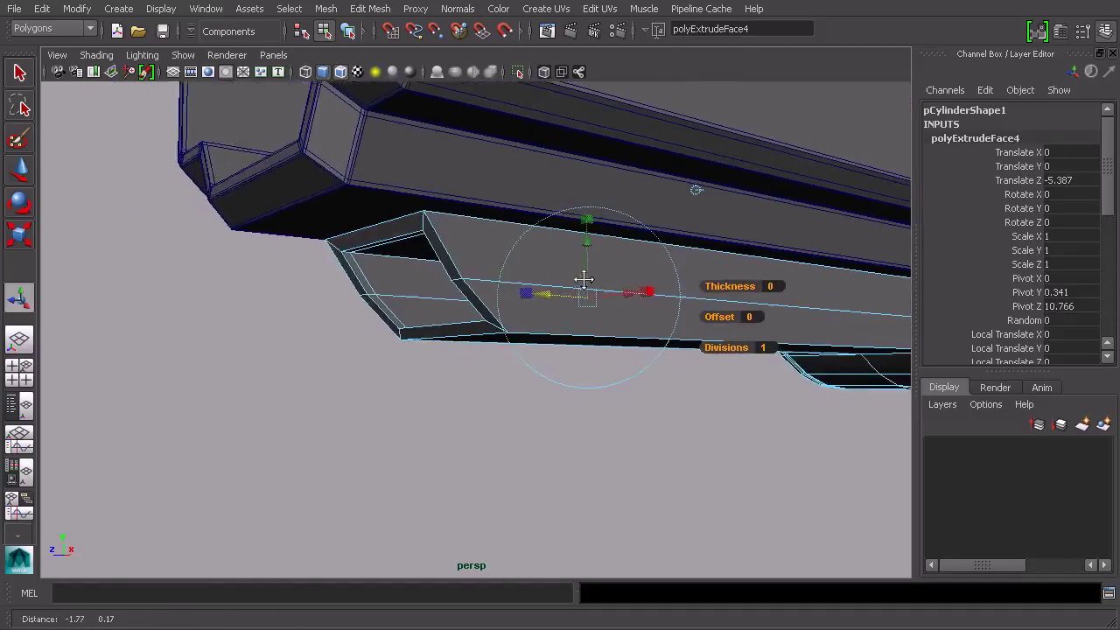
Insert supporting edge loops around the bar's open end, one along its outer side and two on the rim
left_click(347, 30)
left_click(370, 9)
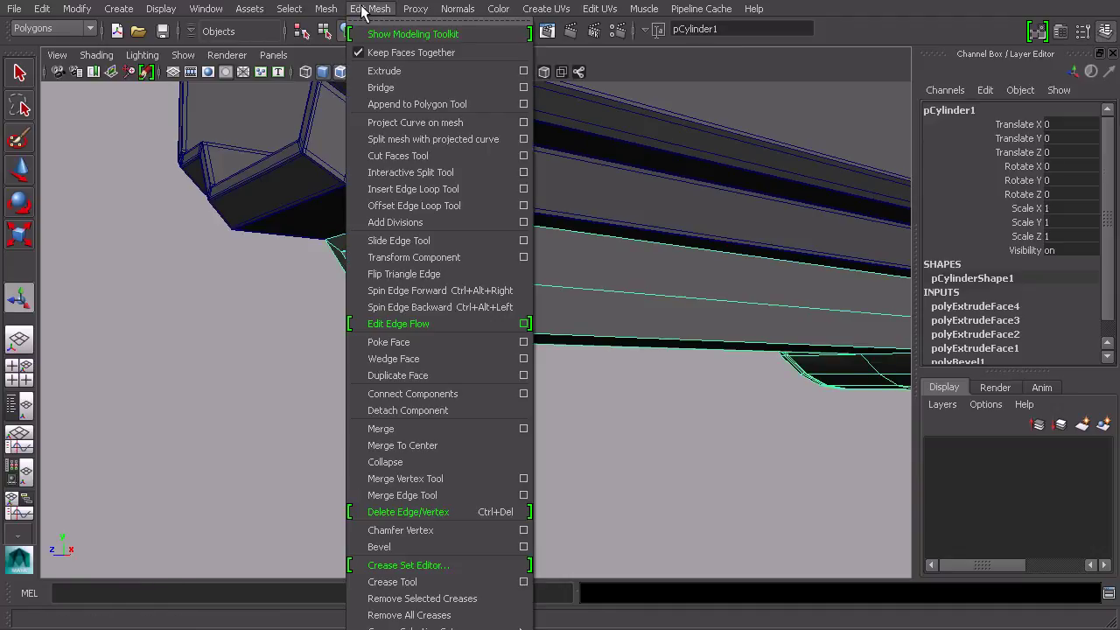
left_click(446, 189)
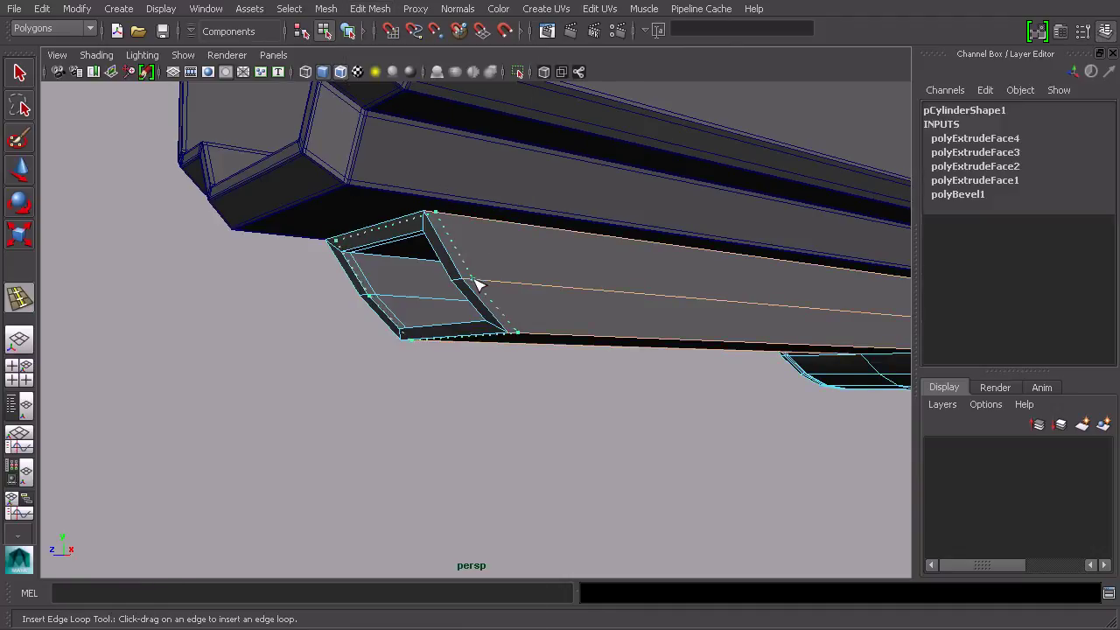
left_click(472, 284)
left_click_drag(500, 278, 520, 277, "alt")
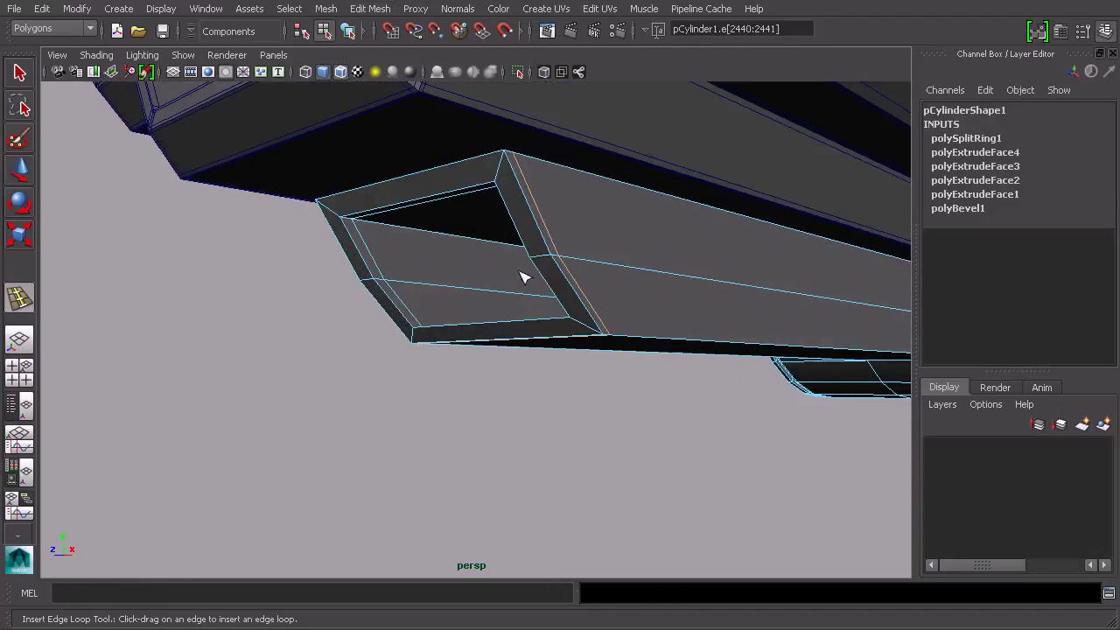
left_click(499, 179)
left_click(506, 162)
left_click(21, 74)
left_click(349, 31)
Preview the cylinder and its bar smoothed, then restore the unsmoothed display
key("3")
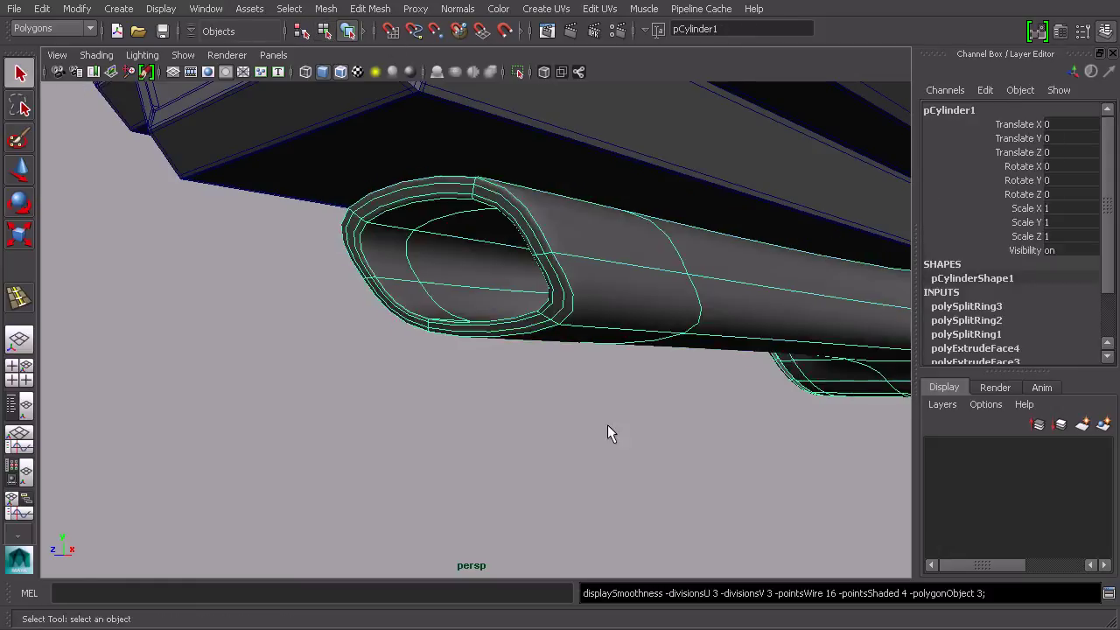
left_click(602, 431)
left_click_drag(602, 431, 589, 382, "alt")
left_click(675, 322)
key("1")
Insert an edge loop around the bar close to its junction with the cylinder and return to object selection
scroll(750, 306, "up", 4)
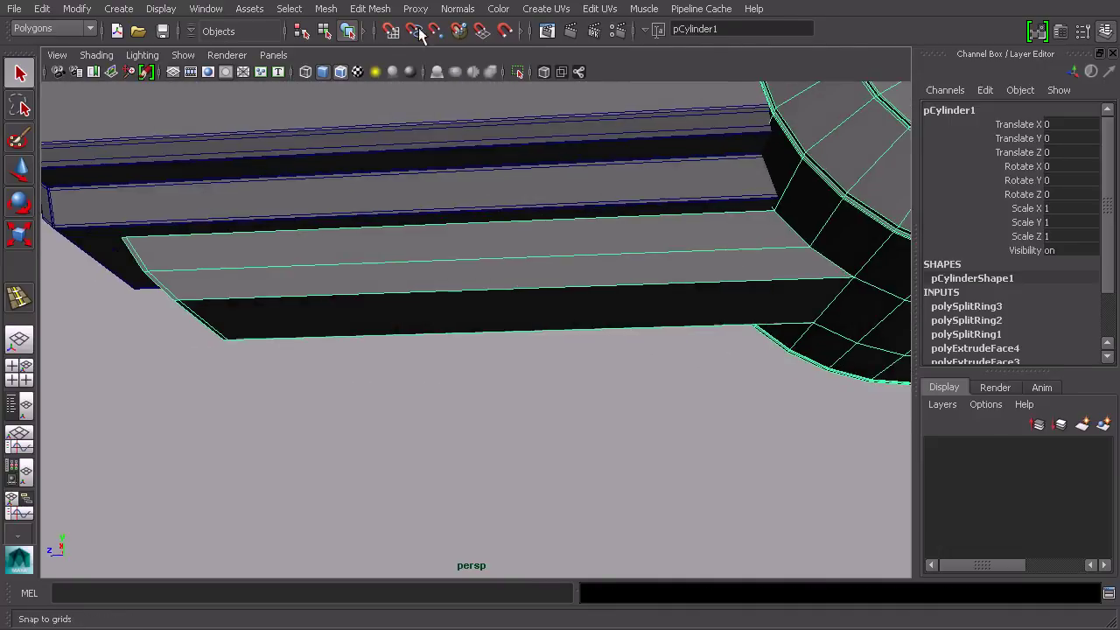
left_click(370, 8)
left_click(432, 189)
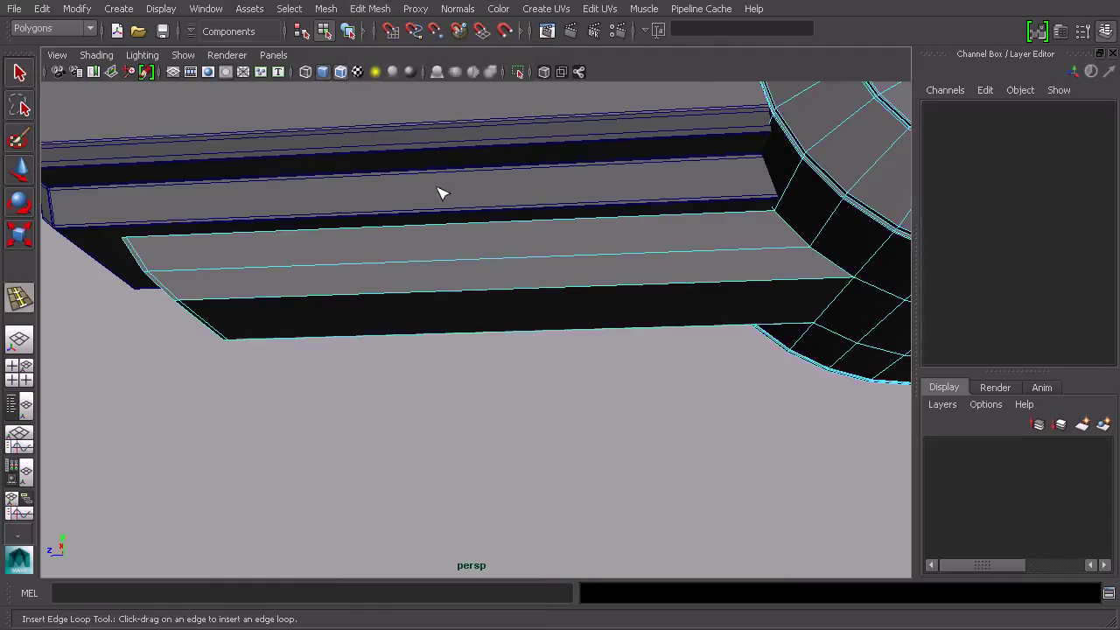
left_click(838, 282)
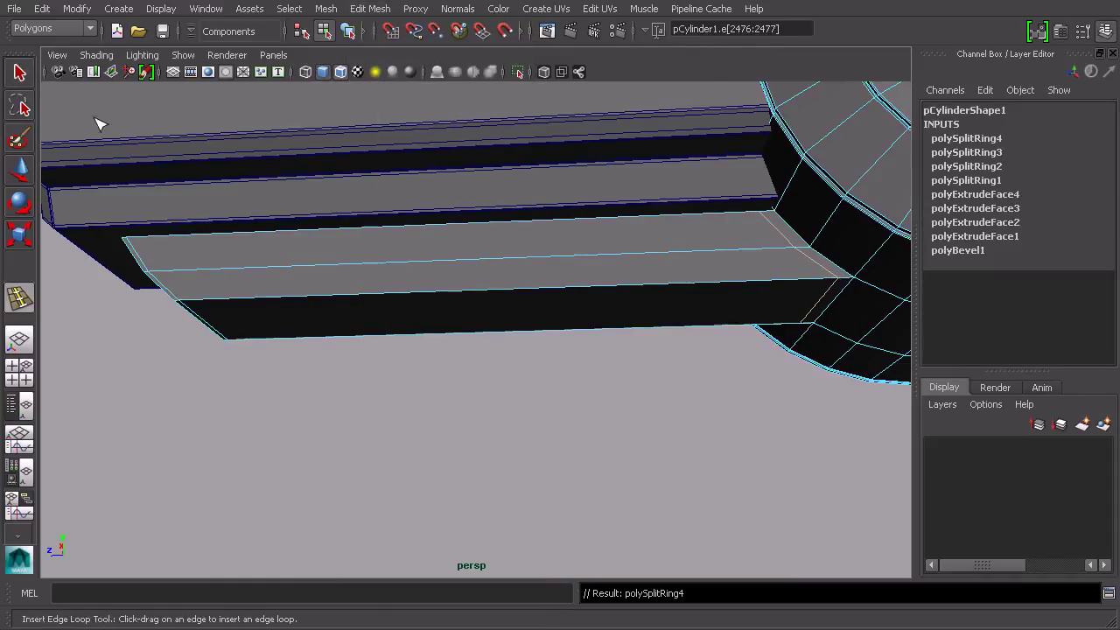
key("q")
left_click(348, 32)
Examine the smoothed model from several angles, then return the cylinder to its unsmoothed display
left_click_drag(525, 262, 649, 237, "alt")
left_click(699, 432)
left_click(696, 330)
left_click(674, 408)
left_click_drag(675, 408, 617, 400, "alt")
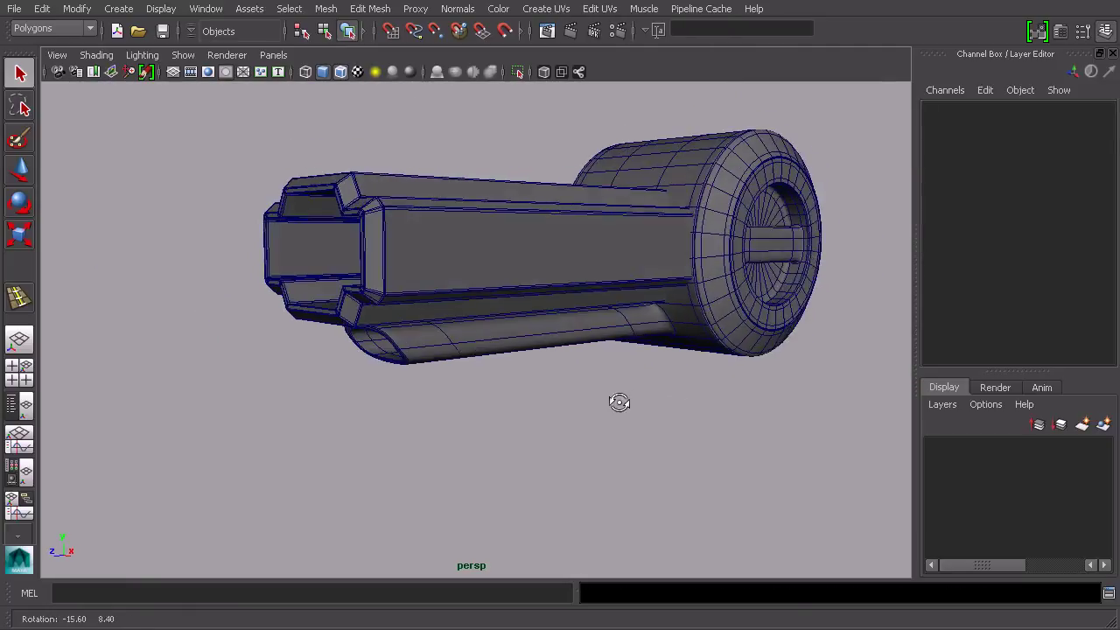
left_click(612, 235)
left_click_drag(612, 234, 550, 320, "alt")
left_click(549, 325)
left_click_drag(440, 320, 516, 334, "alt")
Insert six evenly spaced edge loops along the bar using the Multiple edge loops option
scroll(578, 357, "up", 3)
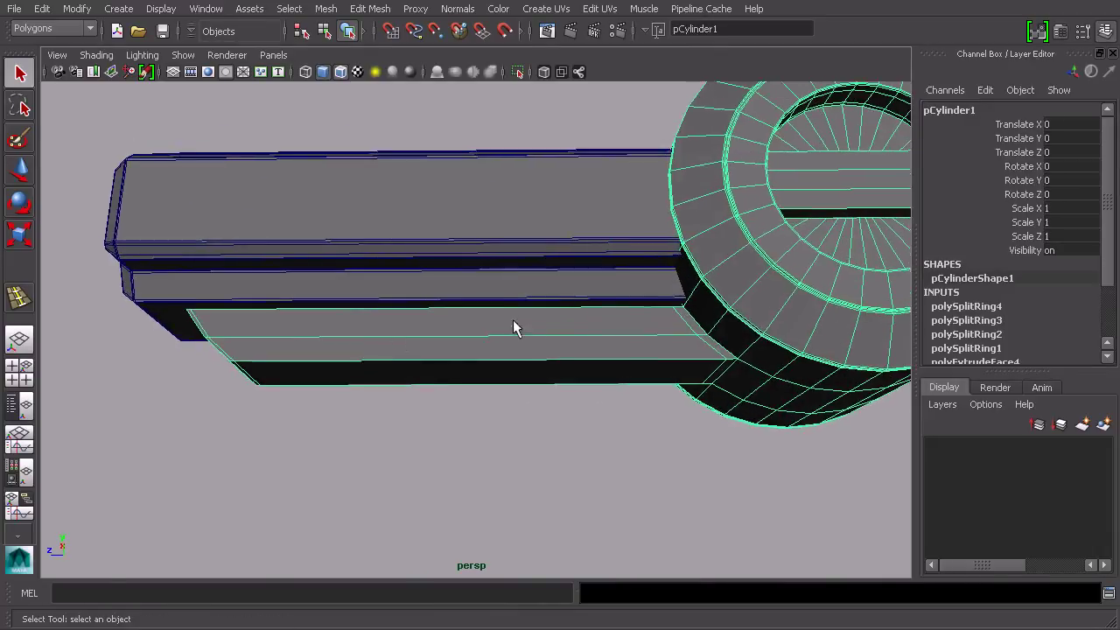
left_click(375, 10)
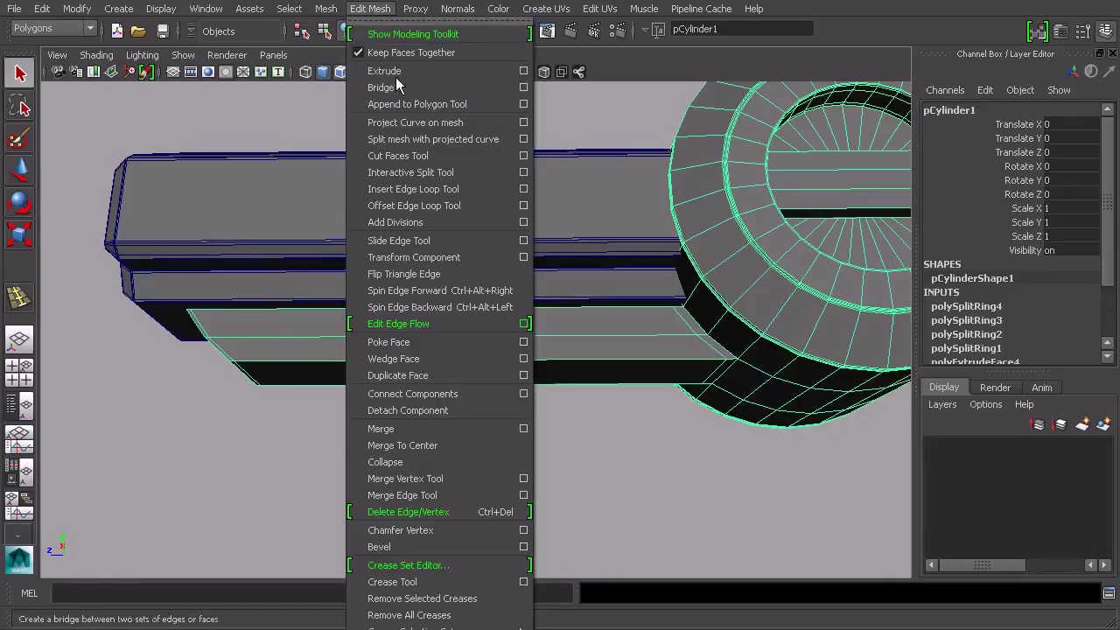
left_click(525, 191)
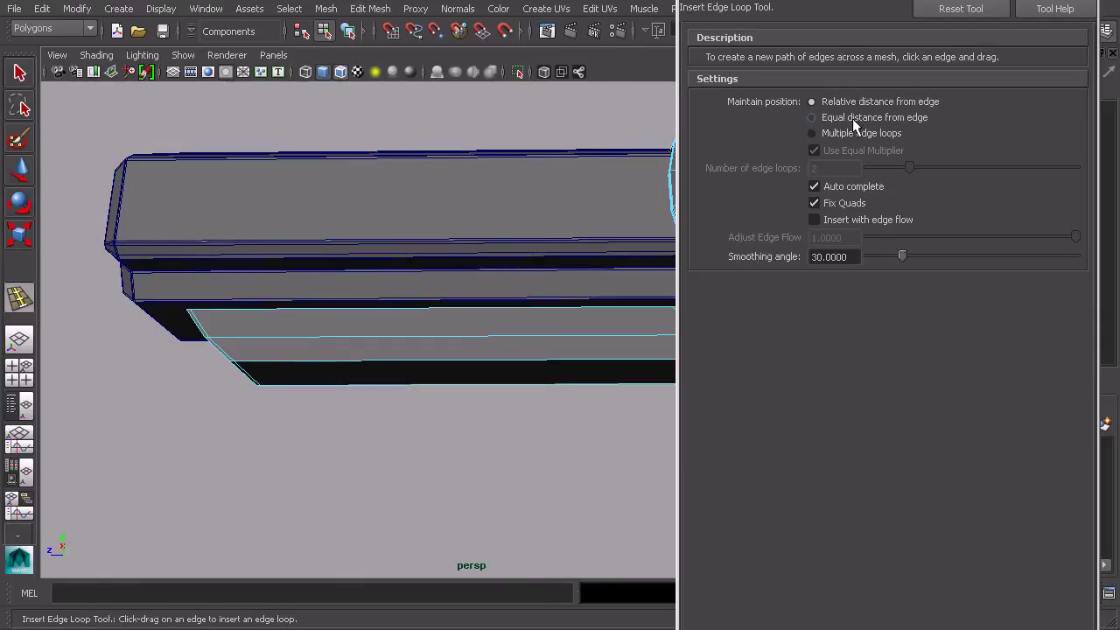
left_click(814, 133)
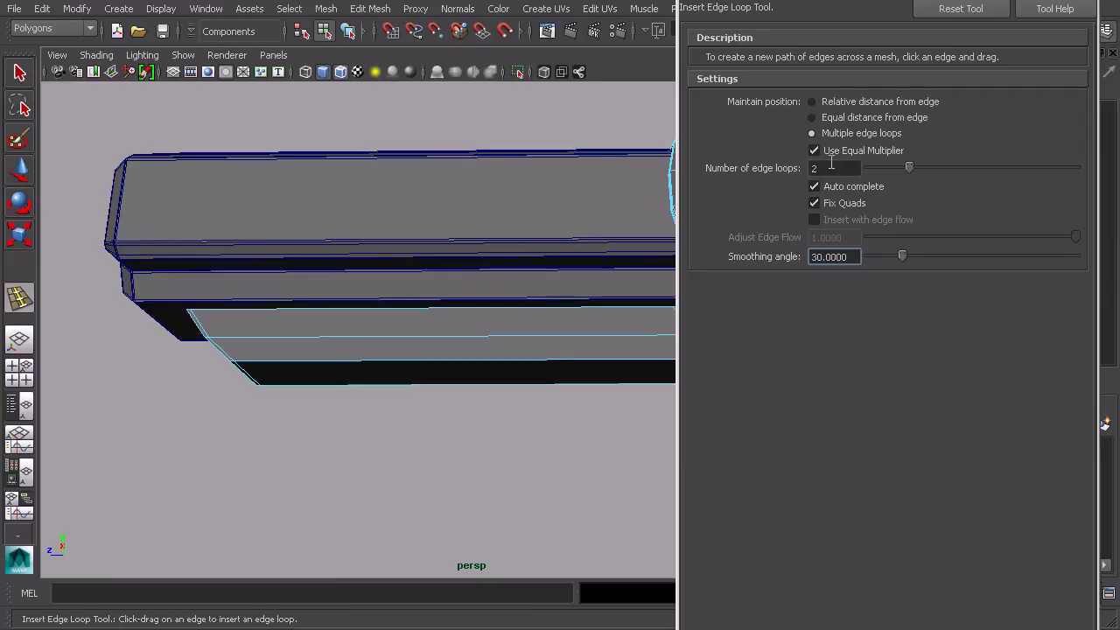
left_click_drag(910, 167, 992, 167)
mouse_move(539, 344)
left_mouse_down()
mouse_move(499, 317)
mouse_move(551, 351)
left_mouse_up()
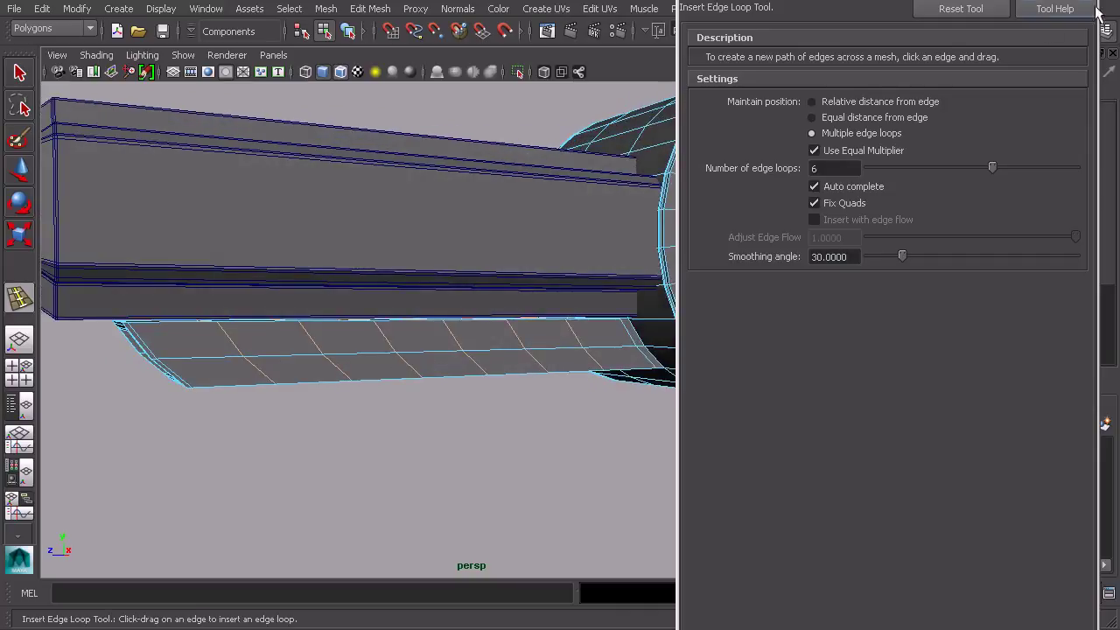
key("ctrl+a")
left_click_drag(453, 320, 480, 304, "alt")
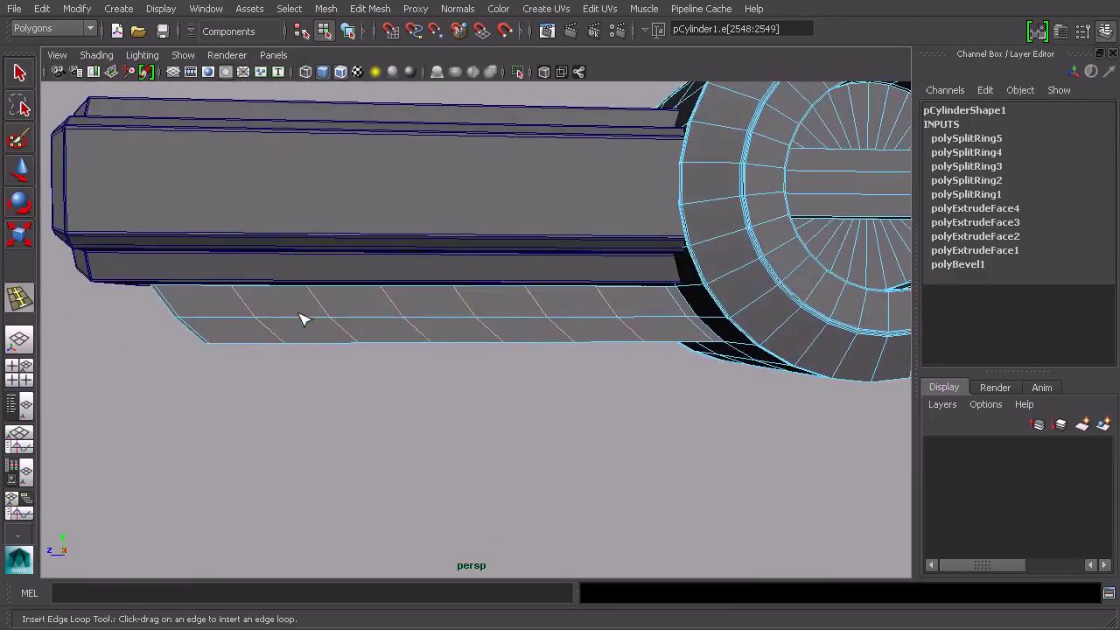
In the side view, move the bar's middle row of loop vertices along Z until they line up with the bottom row
key("space")
key("space")
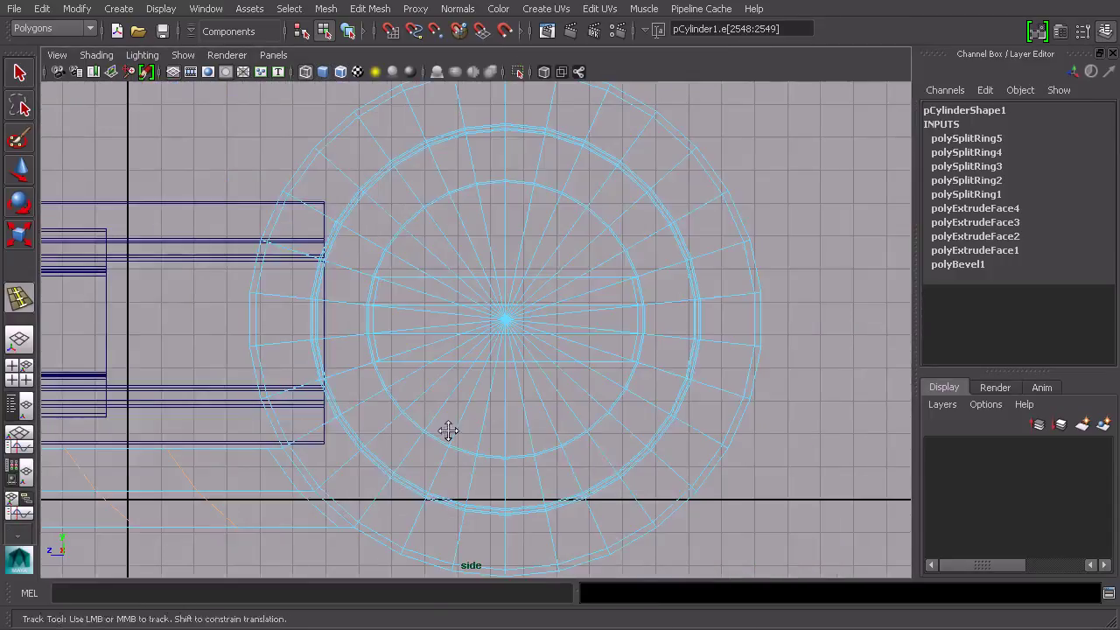
scroll(516, 341, "up", 3)
middle_click_drag(515, 341, 698, 340, "alt")
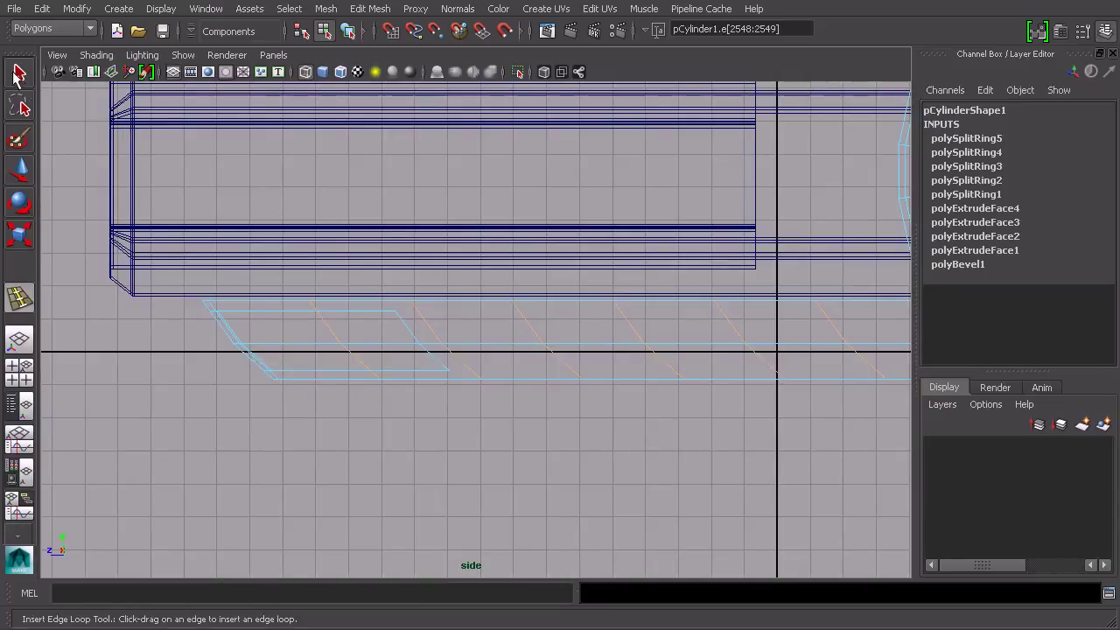
left_click(20, 74)
right_click_drag(539, 305, 472, 299)
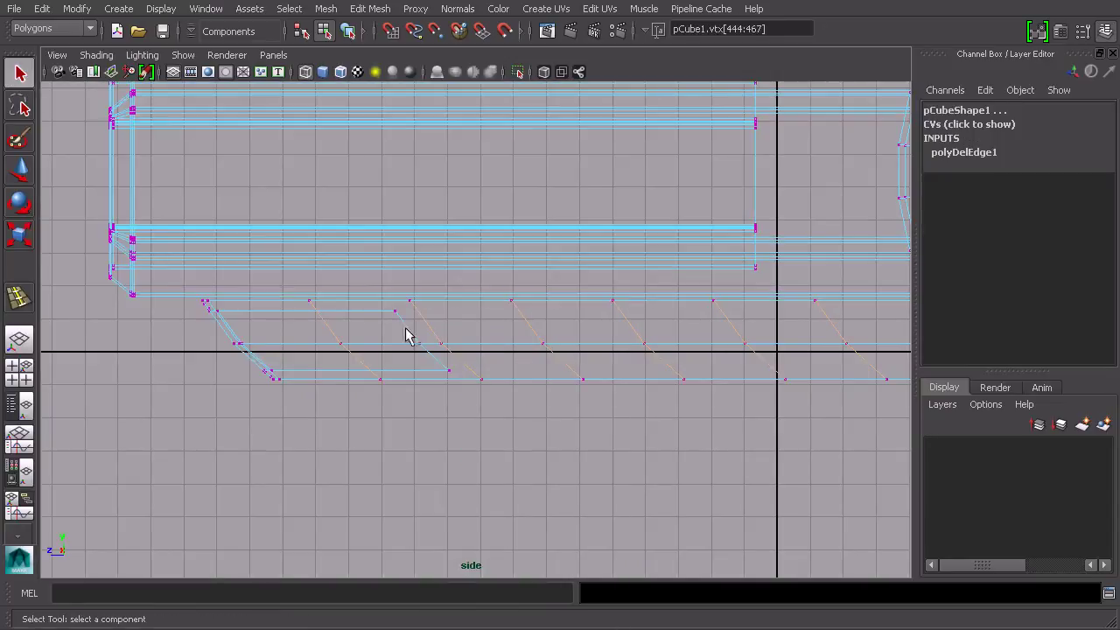
left_click(340, 344)
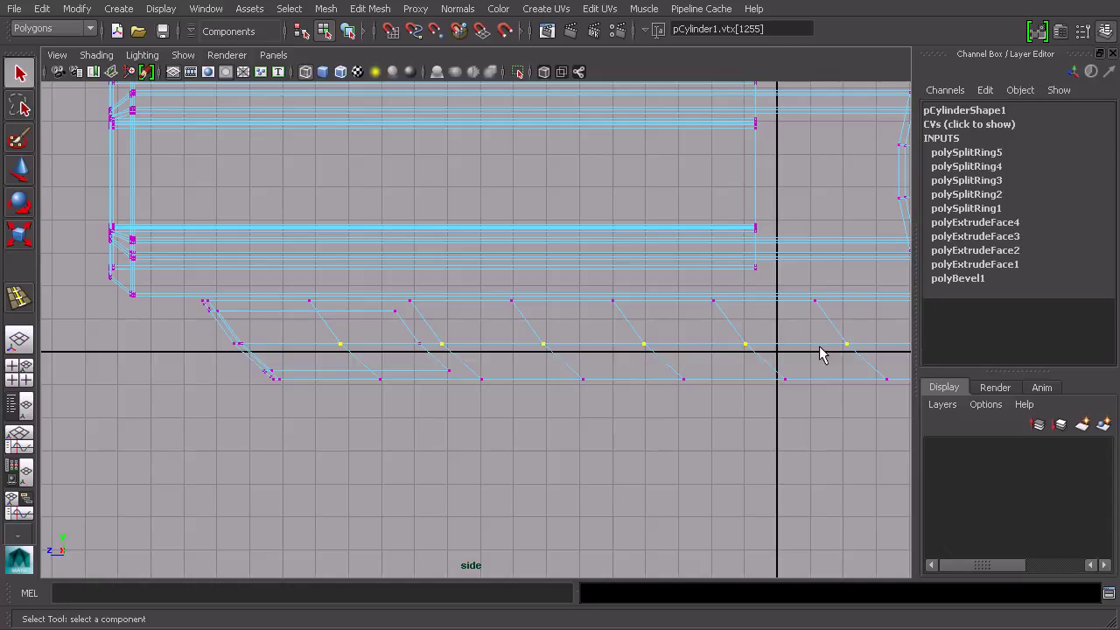
key("w")
left_click_drag(532, 342, 575, 349)
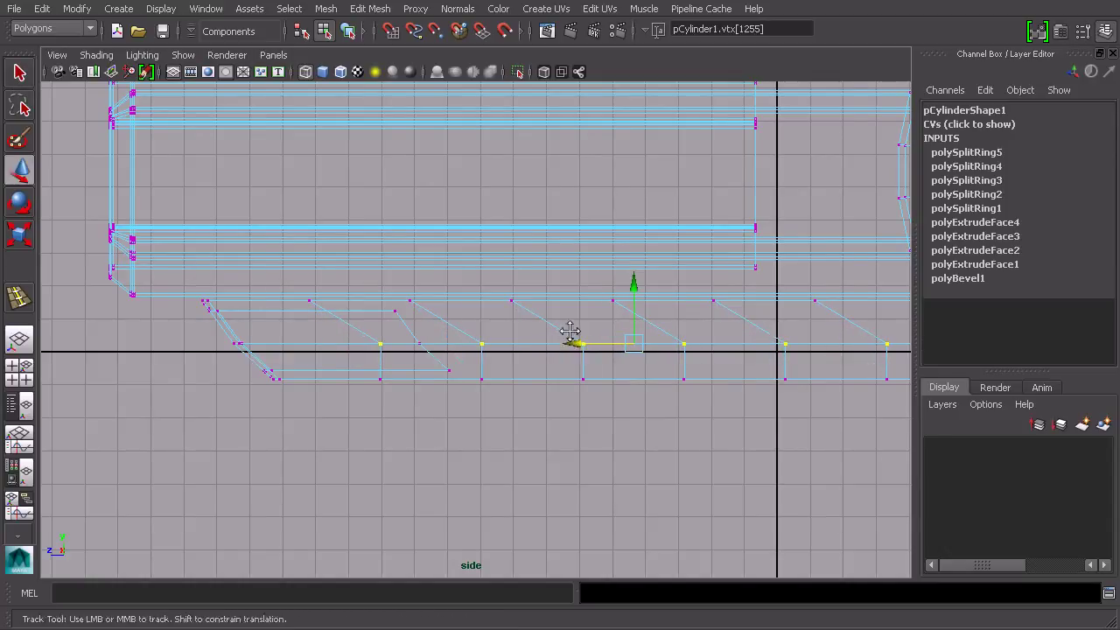
In the side view, select the bar's upper row of loop vertices and move them along Z to line up with the rows below
middle_click_drag(567, 334, 547, 354, "alt")
left_click(283, 317)
left_click(287, 320)
left_click(388, 321, "shift")
left_click(489, 321, "shift")
left_click(591, 321, "shift")
left_click(692, 321, "shift")
left_click(793, 321, "shift")
left_click_drag(481, 317, 554, 322)
In the perspective view, select three alternating faces in the lower row on both sides of the bar
key("space")
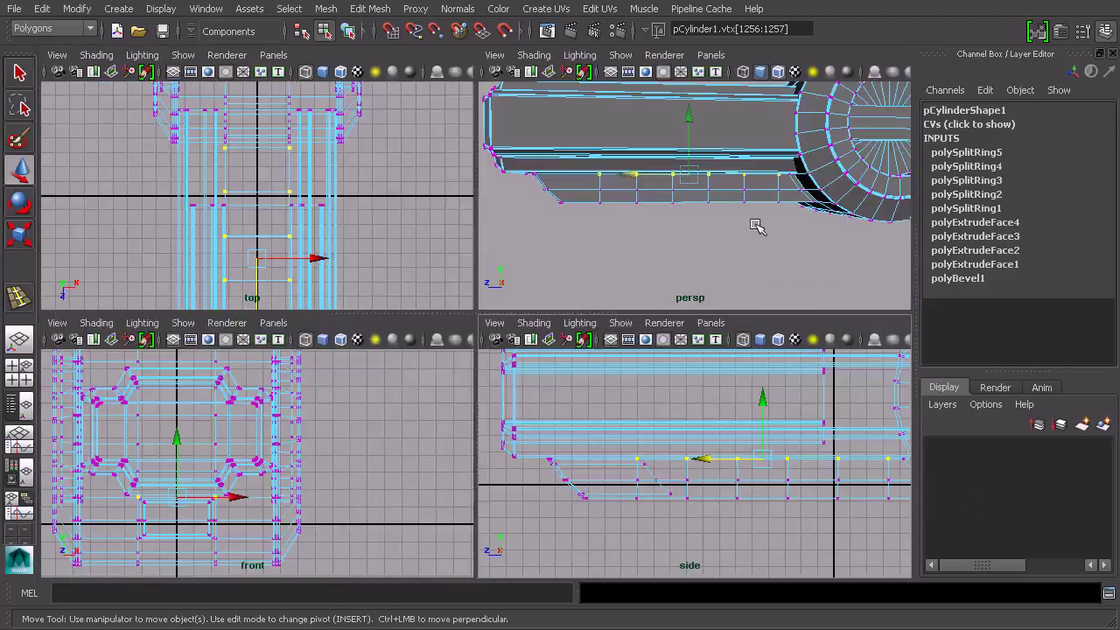
key("space")
left_click_drag(700, 219, 600, 306, "alt")
scroll(380, 393, "up", 3)
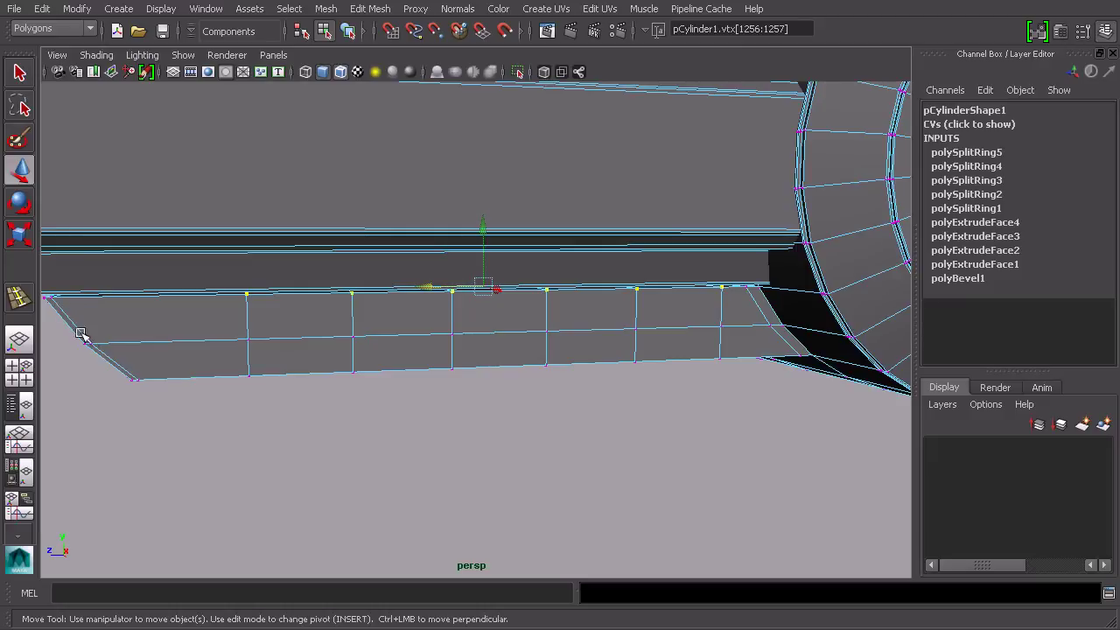
left_click_drag(306, 361, 394, 352, "alt")
right_click_drag(370, 321, 371, 357)
left_click(365, 331)
left_click(525, 333, "shift")
left_click(678, 328, "shift")
mouse_move(678, 328)
left_mouse_down("alt")
mouse_move(514, 293)
mouse_move(662, 288)
mouse_move(671, 325)
left_mouse_up("alt")
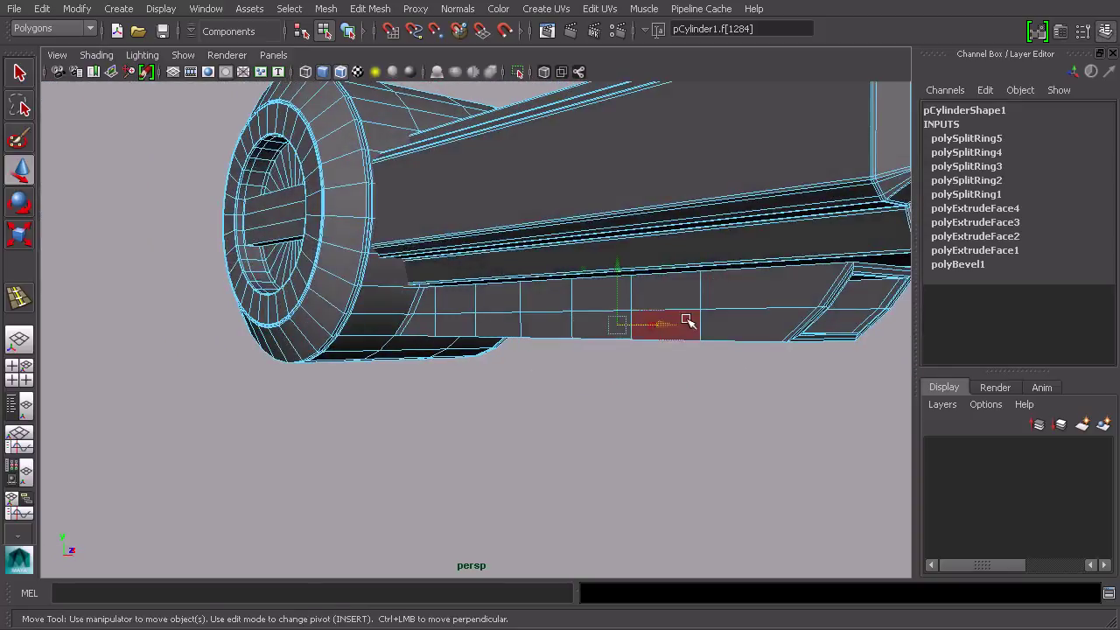
left_click(687, 322, "shift")
left_click(464, 322, "shift")
left_click_drag(463, 321, 516, 320, "alt")
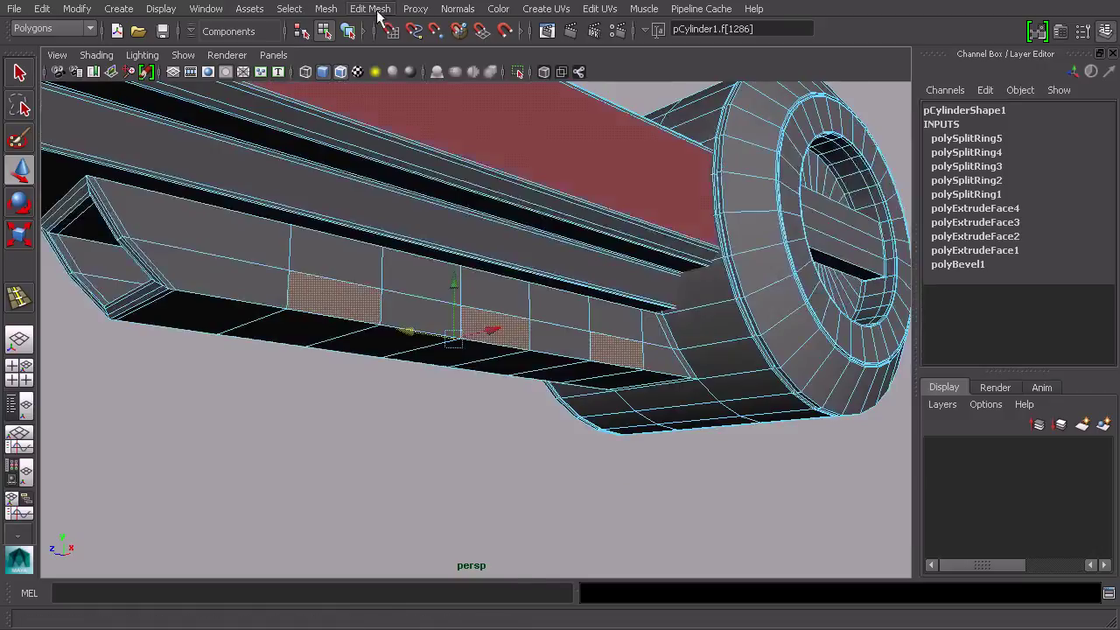
Extrude the selected alternating faces slightly outward from both sides of the bar
left_click(372, 9)
left_click(394, 69)
mouse_move(665, 302)
left_mouse_down("alt")
mouse_move(747, 305)
mouse_move(660, 265)
mouse_move(691, 263)
mouse_move(679, 305)
left_mouse_up("alt")
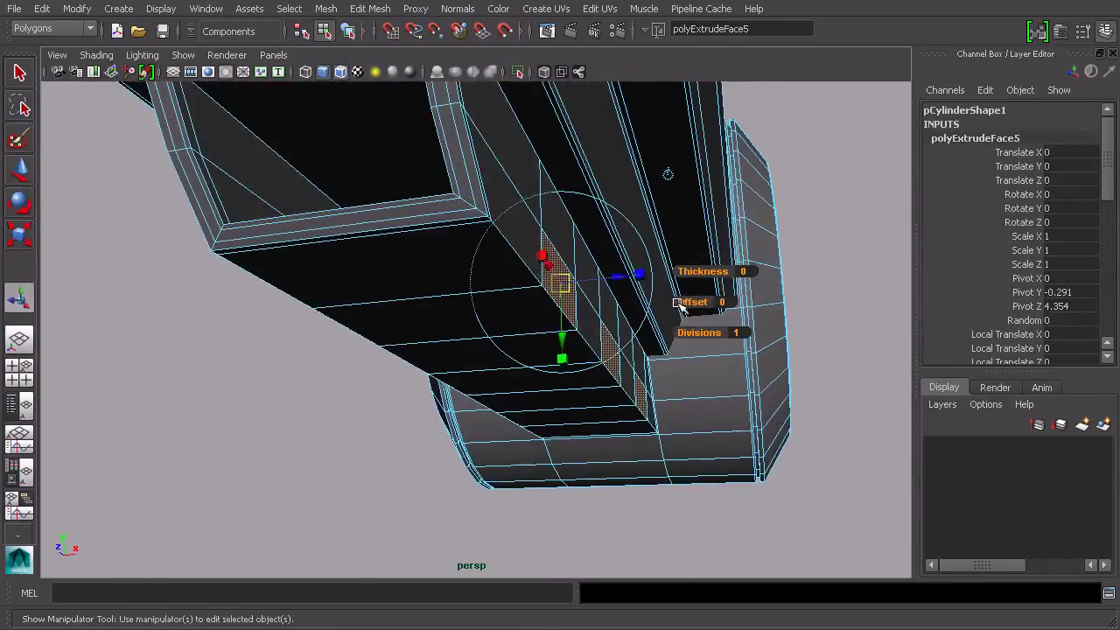
left_click(705, 274)
middle_click_drag(700, 273, 709, 278)
left_click_drag(708, 279, 670, 295, "alt")
Extrude the same side faces outward again with a thickness of 1
key("ctrl+e")
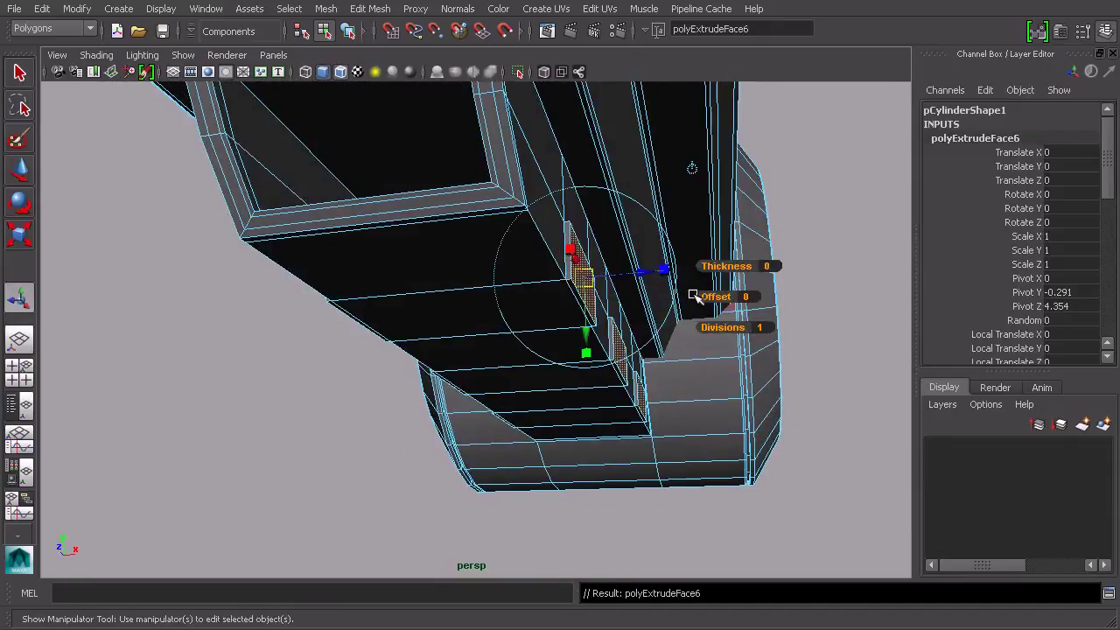
left_click(735, 266)
middle_click_drag(736, 266, 742, 266)
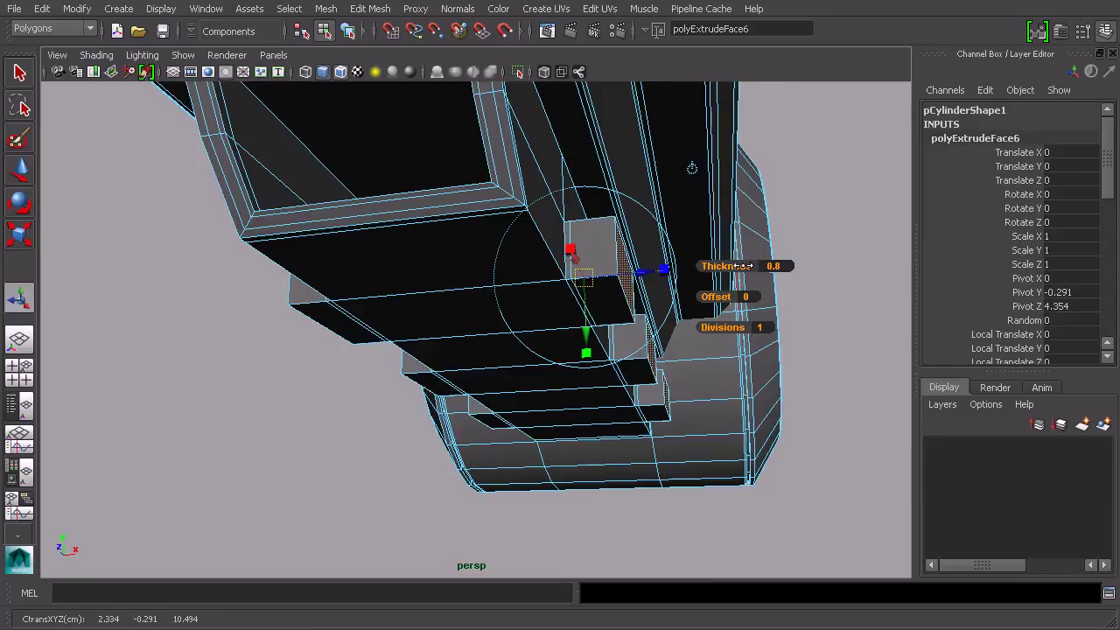
middle_click_drag(739, 266, 745, 265)
left_click_drag(746, 268, 744, 294, "alt")
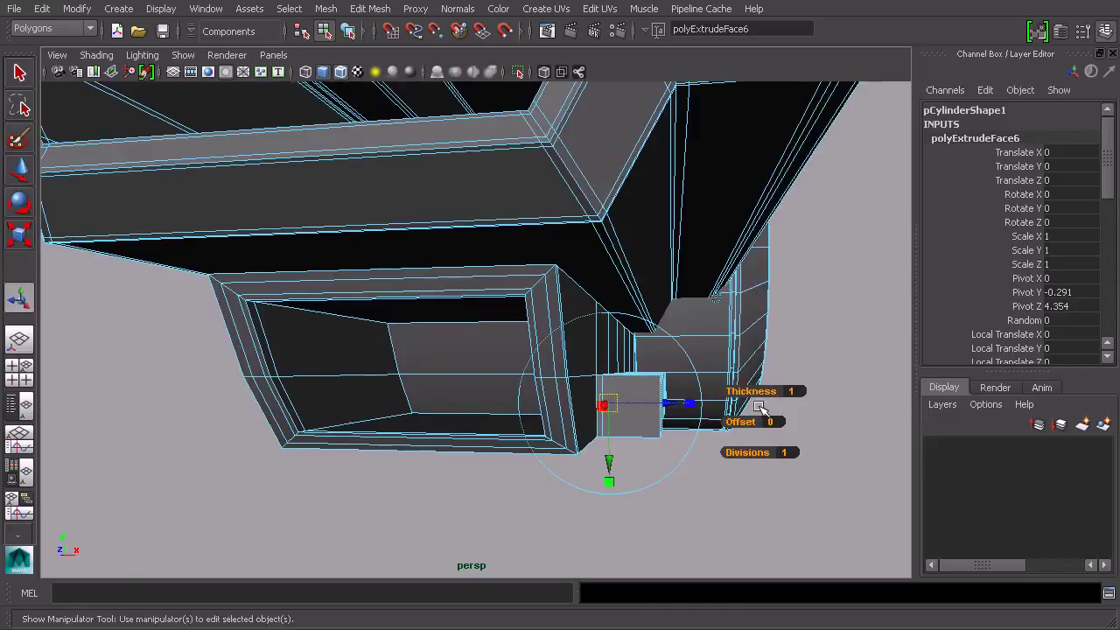
scroll(724, 354, "up", 2)
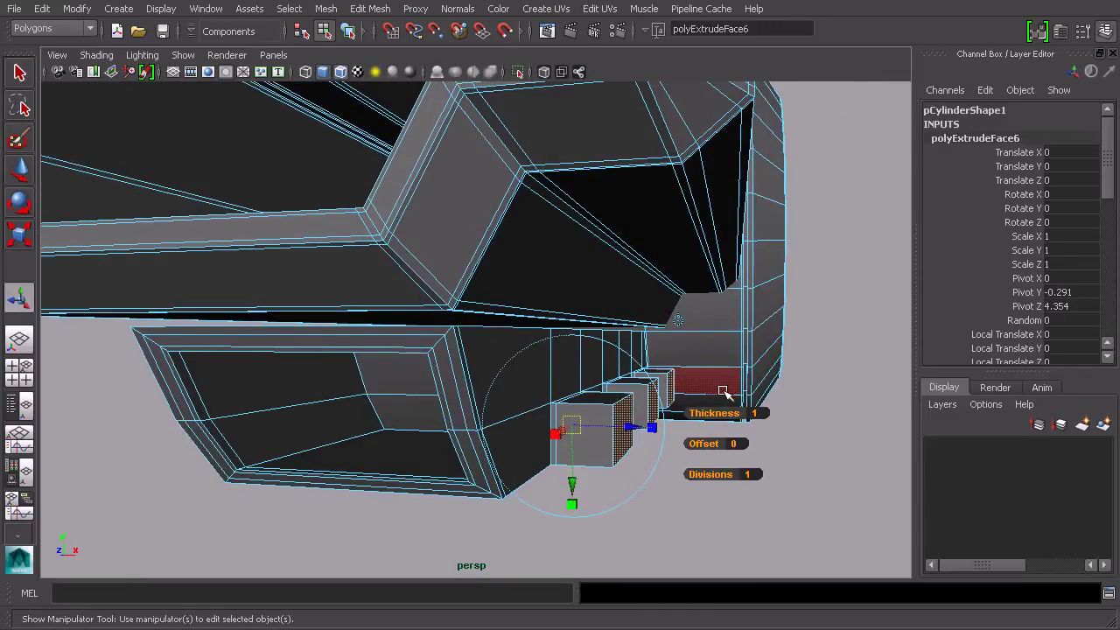
Add a third outward extrusion to the side blocks with a thickness of 0.4 and clear the selection
key("g")
left_click_drag(772, 414, 782, 414)
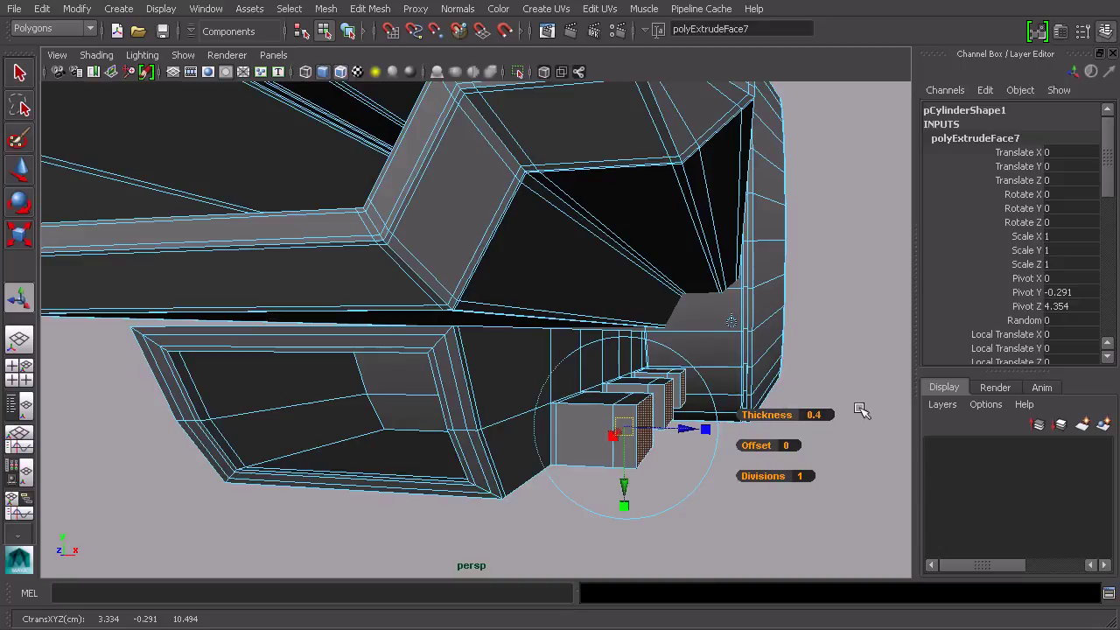
left_click(867, 476)
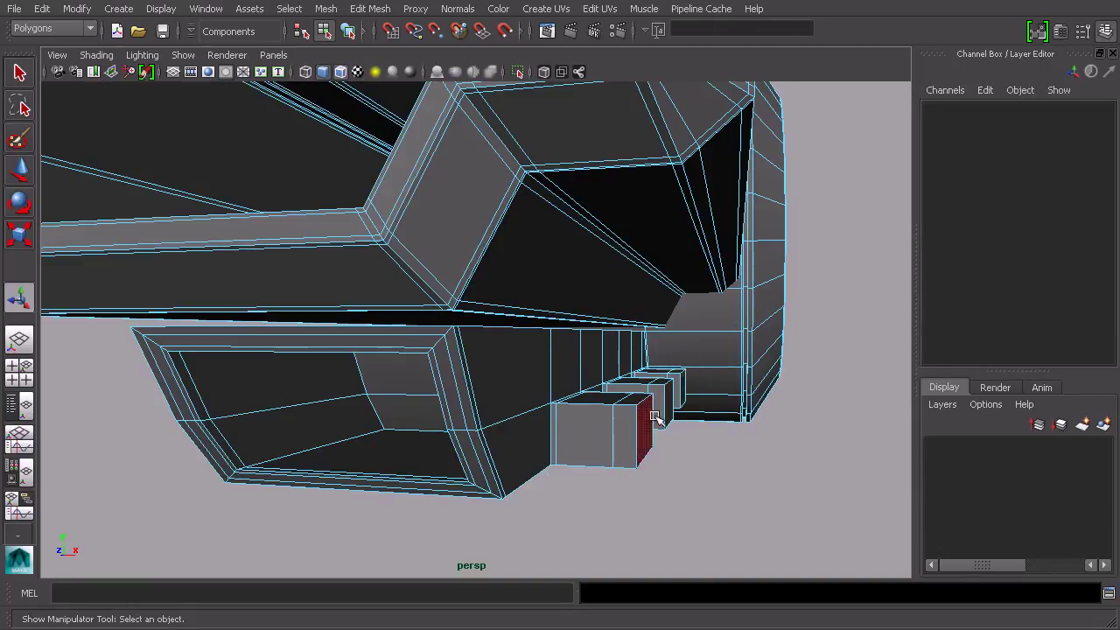
Select the narrow upper faces on the outer segments of all side blocks and extrude them upward toward the long body
left_click(632, 398)
mouse_move(633, 398)
left_mouse_down("alt")
mouse_move(722, 388)
mouse_move(641, 393)
mouse_move(583, 383)
mouse_move(638, 389)
left_mouse_up("alt")
left_click(687, 371)
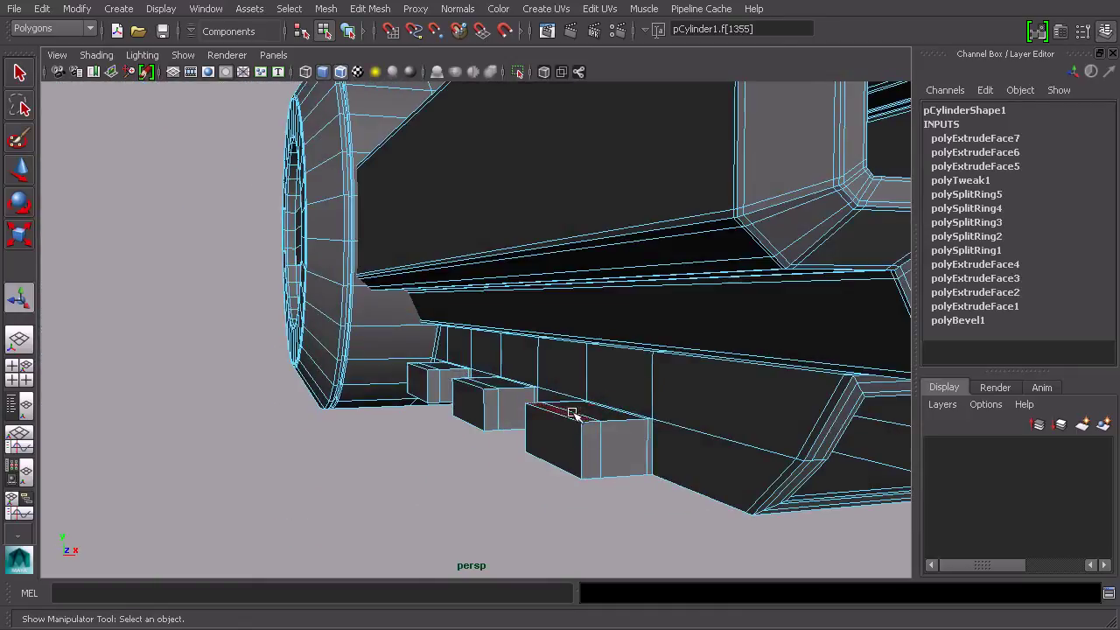
left_click_drag(479, 385, 512, 175, "alt")
left_click(367, 10)
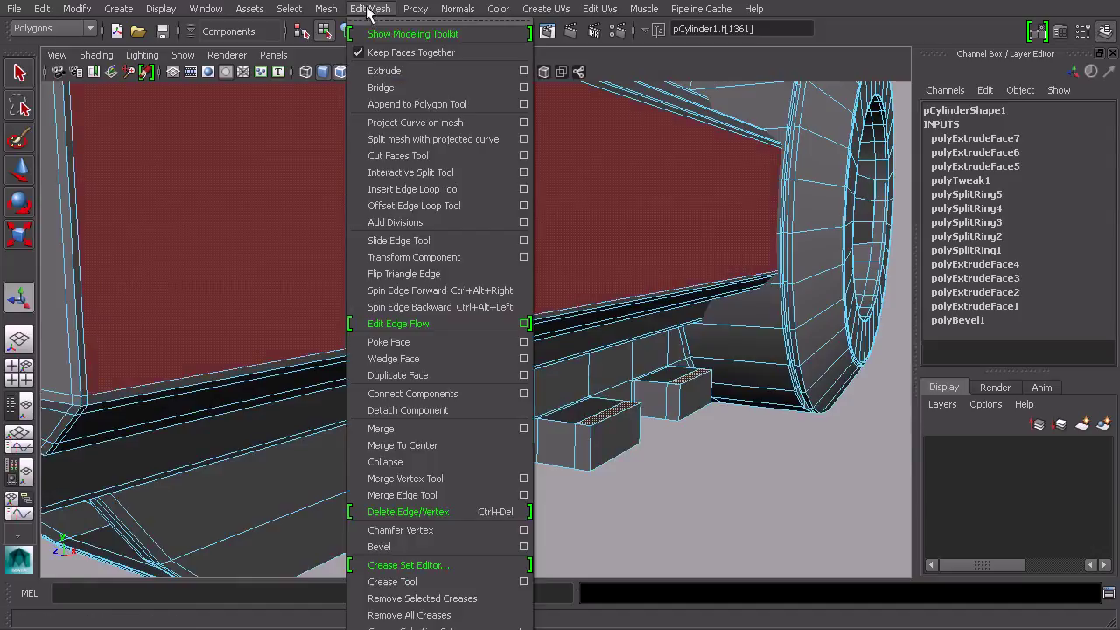
left_click(404, 49)
left_click_drag(647, 332, 681, 354, "alt")
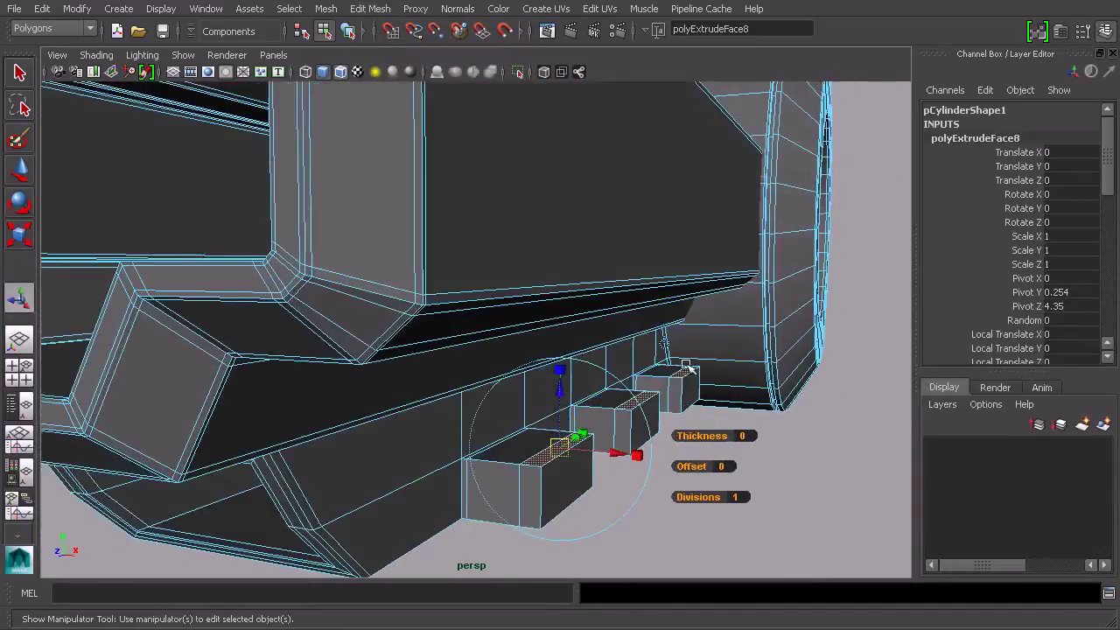
left_click_drag(725, 447, 815, 350, "alt")
Scale the extruded upper faces outward along X so the supports lean away from the bar
key("r")
left_click_drag(695, 337, 632, 292, "alt")
left_click_drag(616, 255, 635, 259)
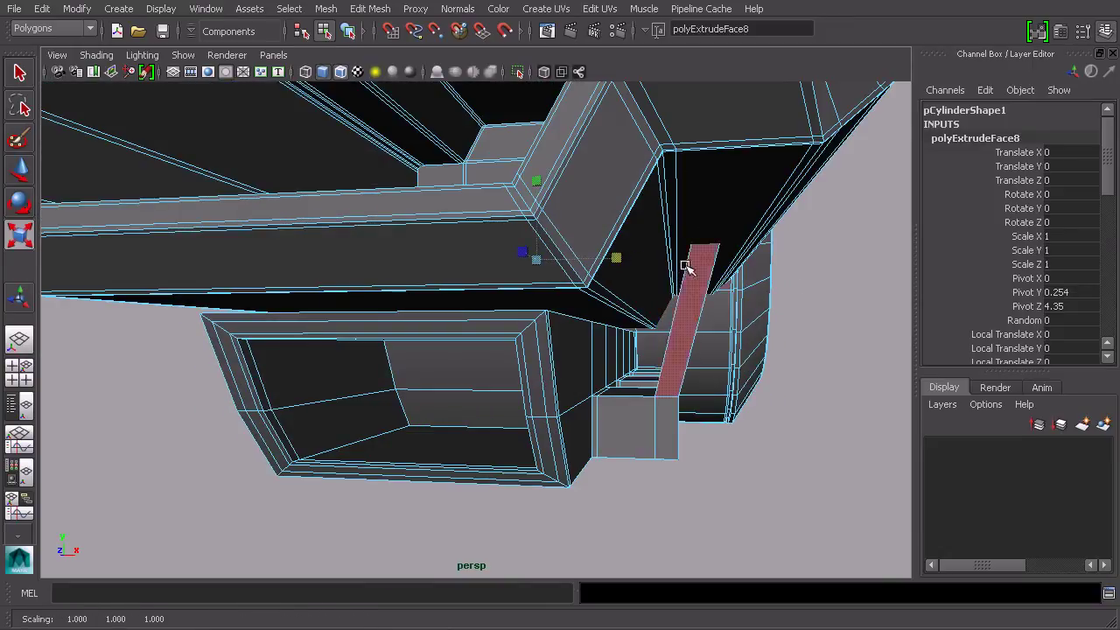
Show the cylinder smoothed in object mode, examine the new supports from several angles, and return it to the unsmoothed display
left_click_drag(777, 317, 535, 235, "alt")
left_click(347, 31)
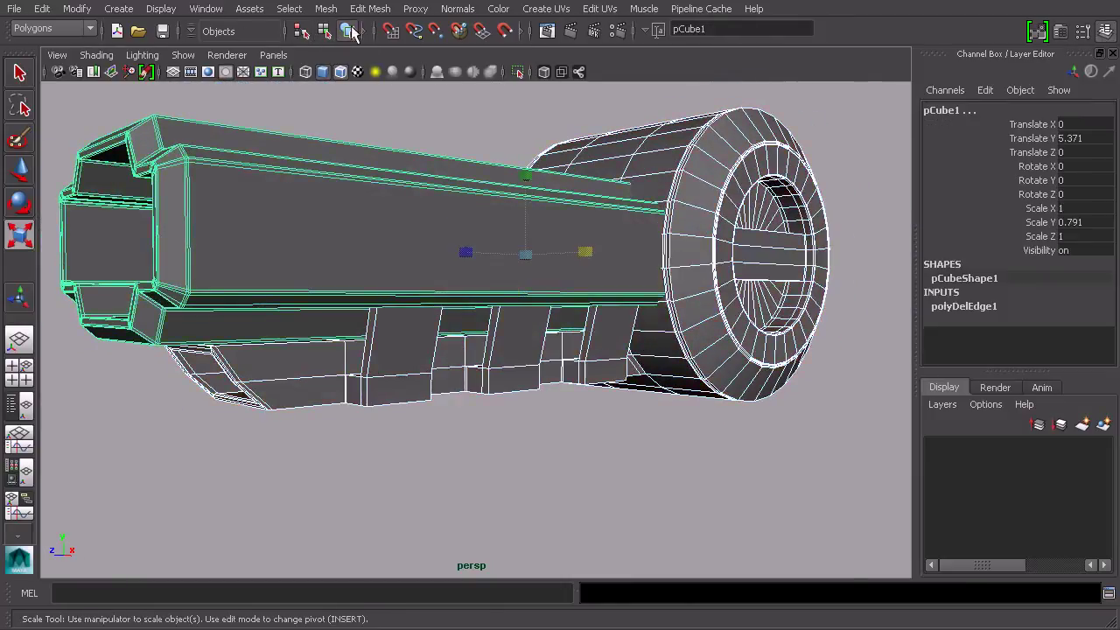
left_click(573, 452)
left_click(544, 374)
left_click_drag(618, 407, 592, 412, "alt")
key("3")
left_click(600, 452)
left_click_drag(600, 452, 572, 392, "alt")
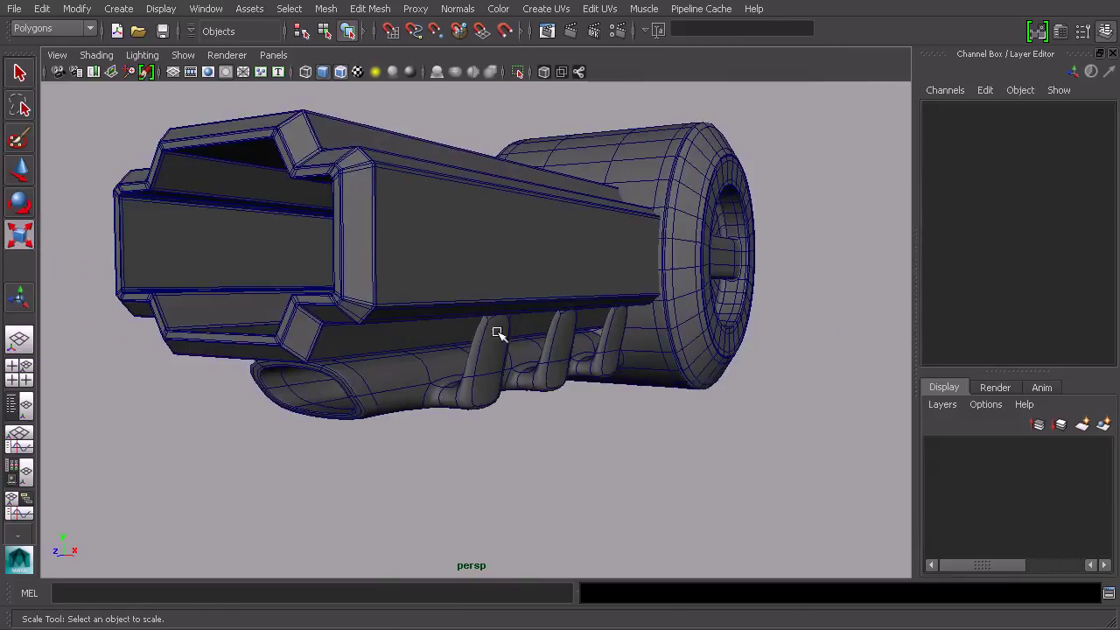
left_click(496, 316)
key("1")
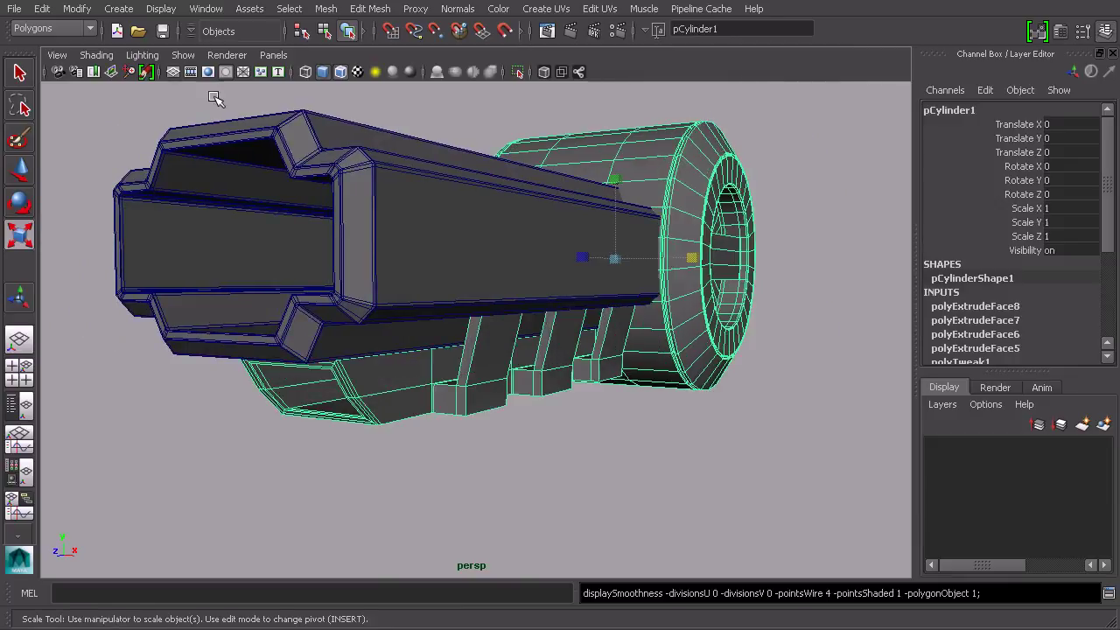
Switch to face selection and wireframe shading, and delete the upper end faces of the two supports farthest from the cylinder
key("f")
right_click(639, 327)
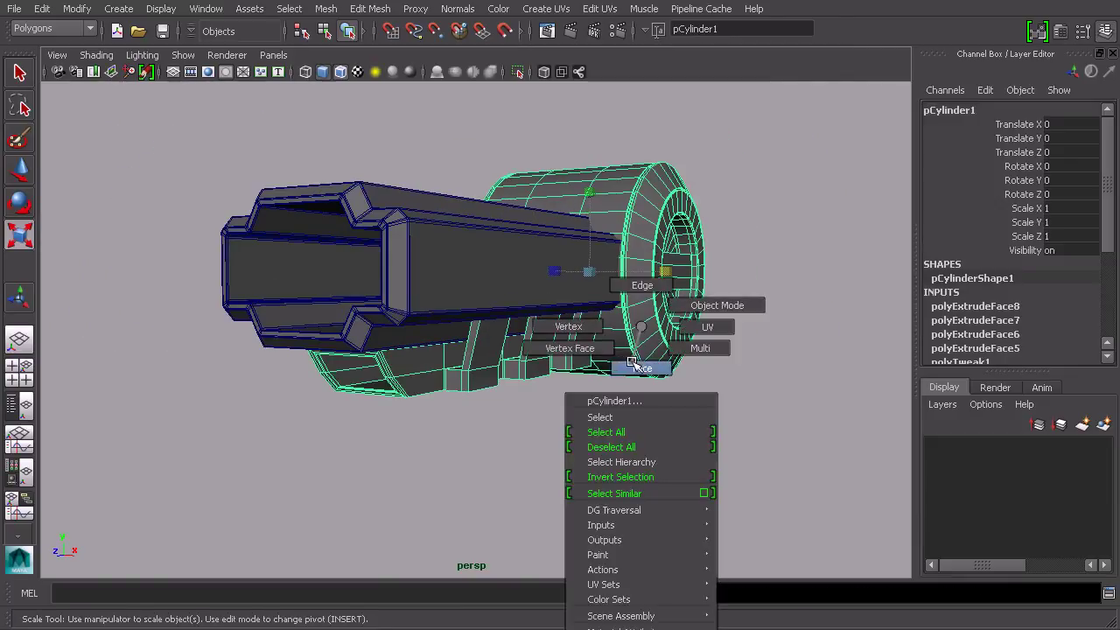
left_click(632, 365)
left_click(96, 54)
left_click(99, 79)
mouse_move(350, 201)
left_mouse_down("alt")
mouse_move(370, 213)
mouse_move(312, 212)
mouse_move(332, 230)
mouse_move(300, 251)
left_mouse_up("alt")
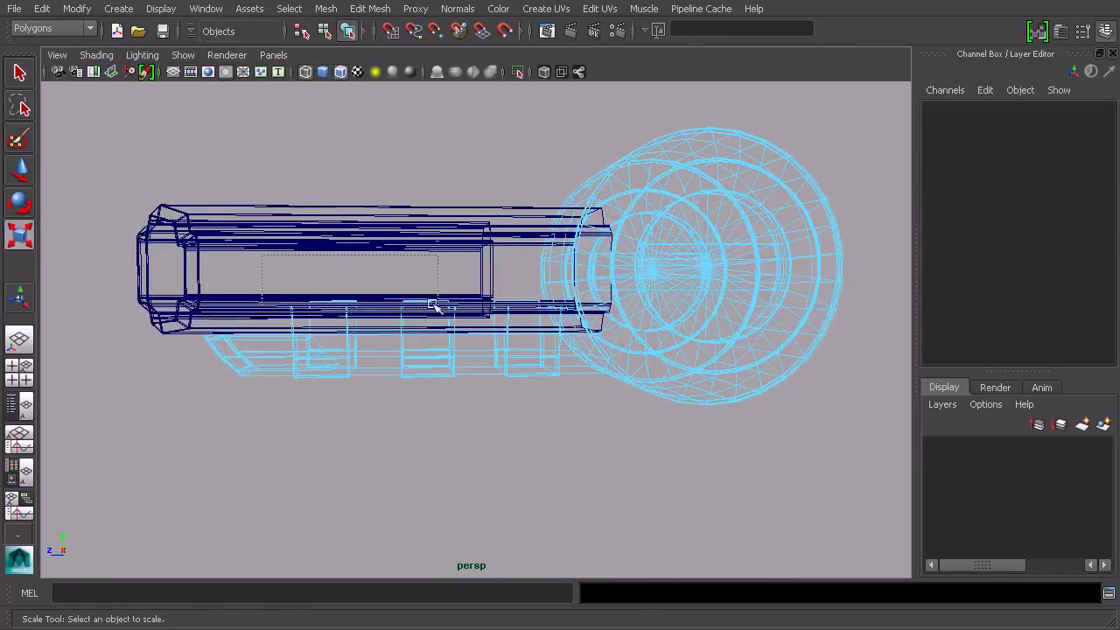
left_click_drag(415, 298, 416, 300)
left_click_drag(285, 402, 377, 378, "alt")
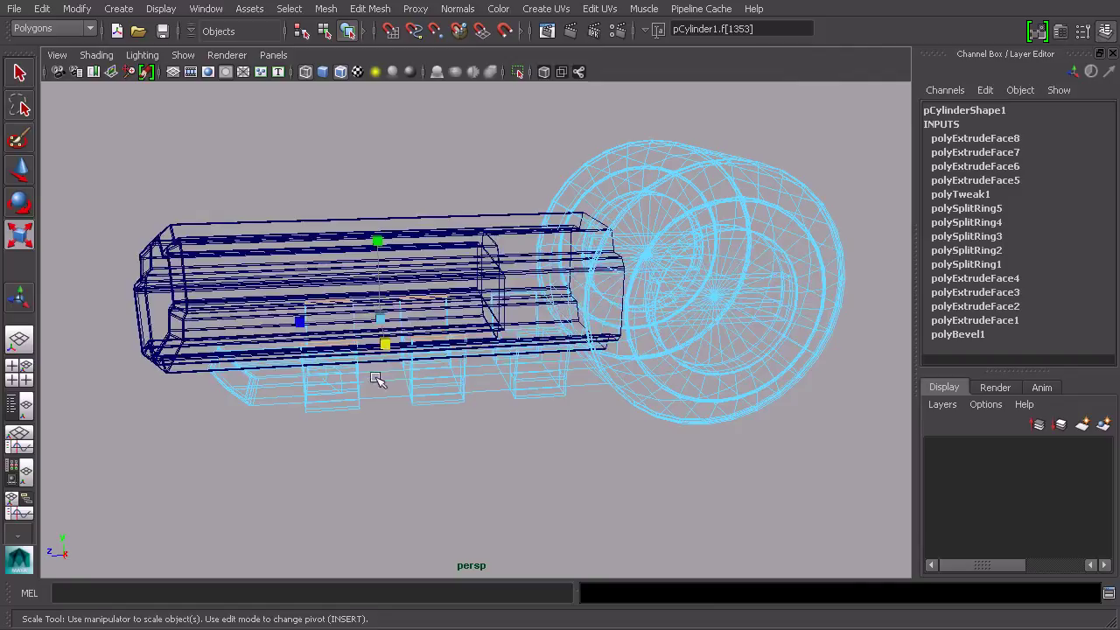
left_click(469, 347)
Delete the upper end faces of the support nearest the cylinder and restore Smooth Shade All
left_click_drag(551, 318, 499, 300, "alt")
right_click_drag(499, 300, 516, 273, "alt")
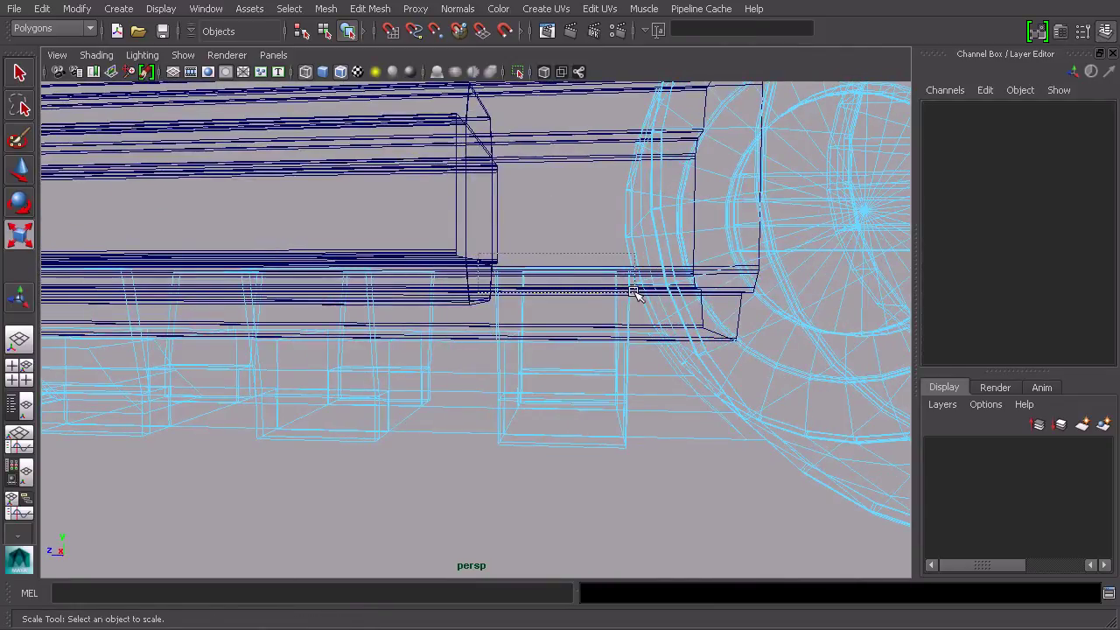
left_click_drag(635, 294, 636, 293)
left_click(656, 308)
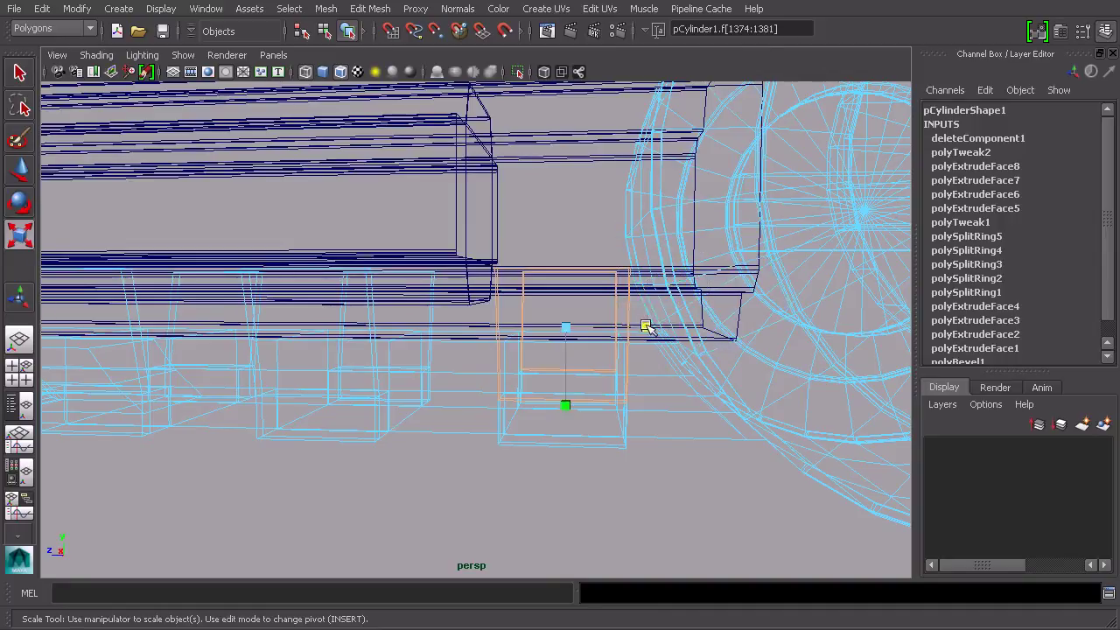
left_click_drag(465, 449, 591, 382, "alt")
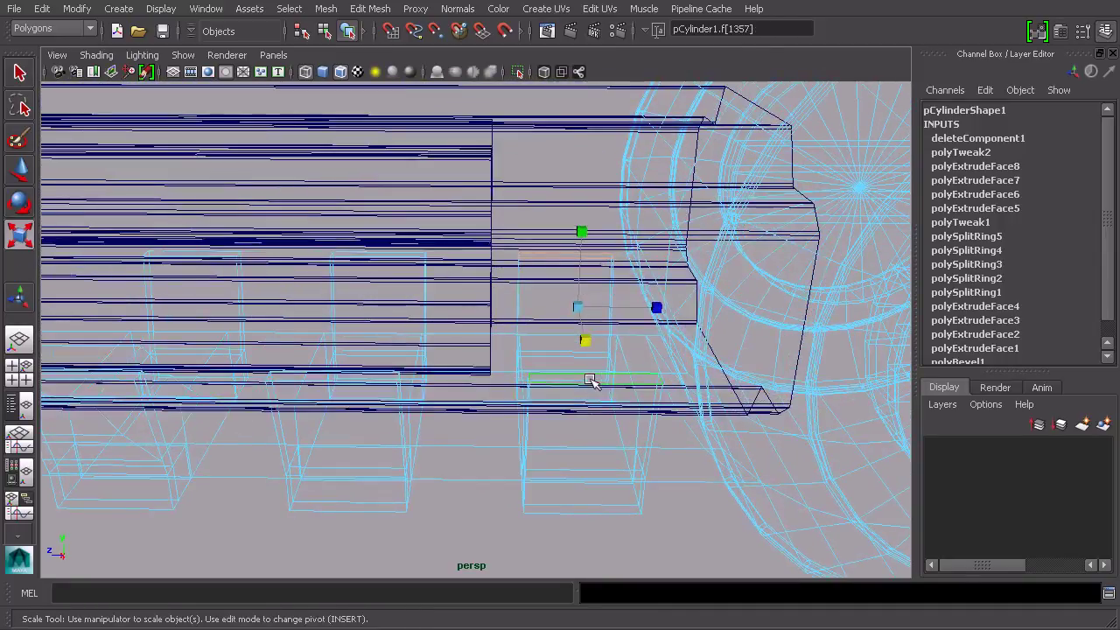
left_click(866, 495)
left_click(97, 54)
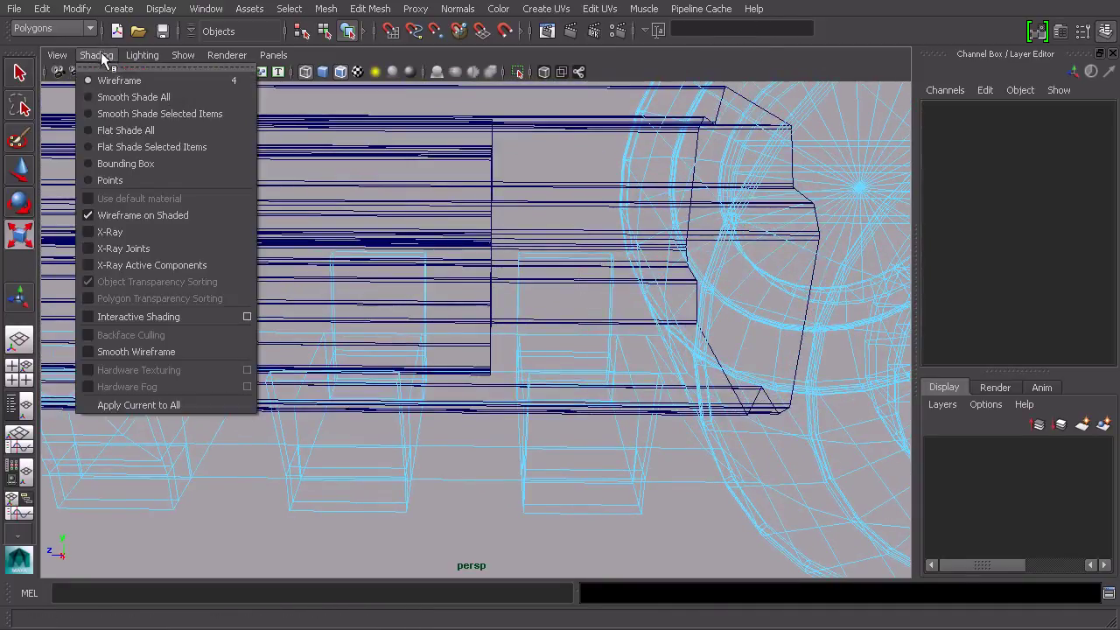
left_click(119, 95)
left_click_drag(449, 215, 380, 114, "alt")
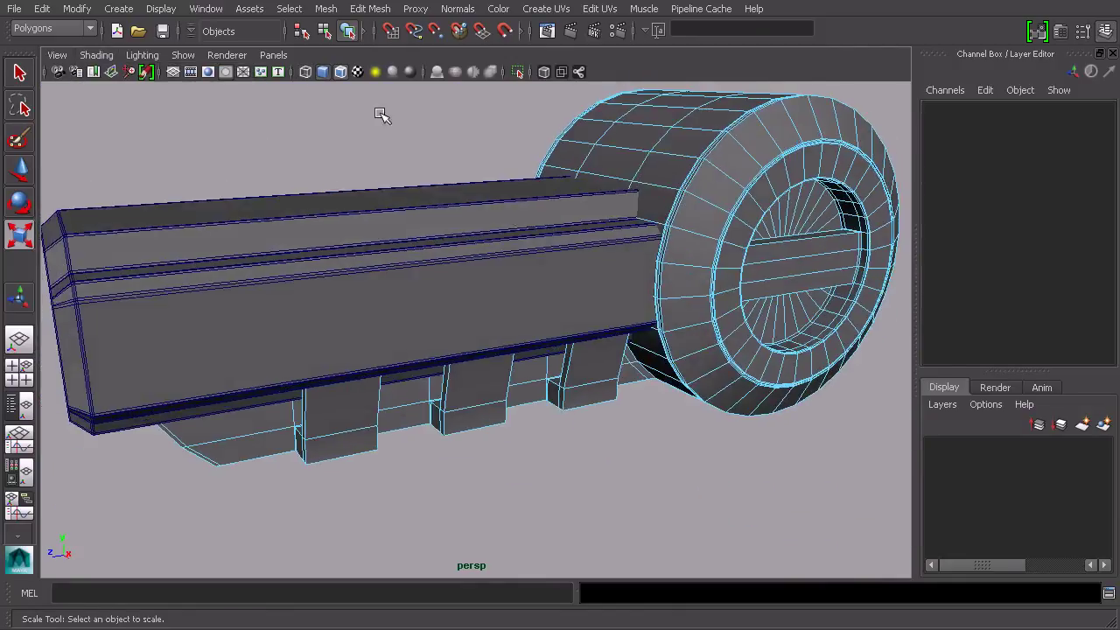
Preview the cylinder smoothed with its open-ended supports, inspect their rounded shape, and switch the smoothing preview off
left_click(348, 31)
key("3")
left_click(667, 487)
scroll(670, 472, "down", 2)
left_click_drag(670, 472, 598, 385, "alt")
scroll(598, 380, "up", 2)
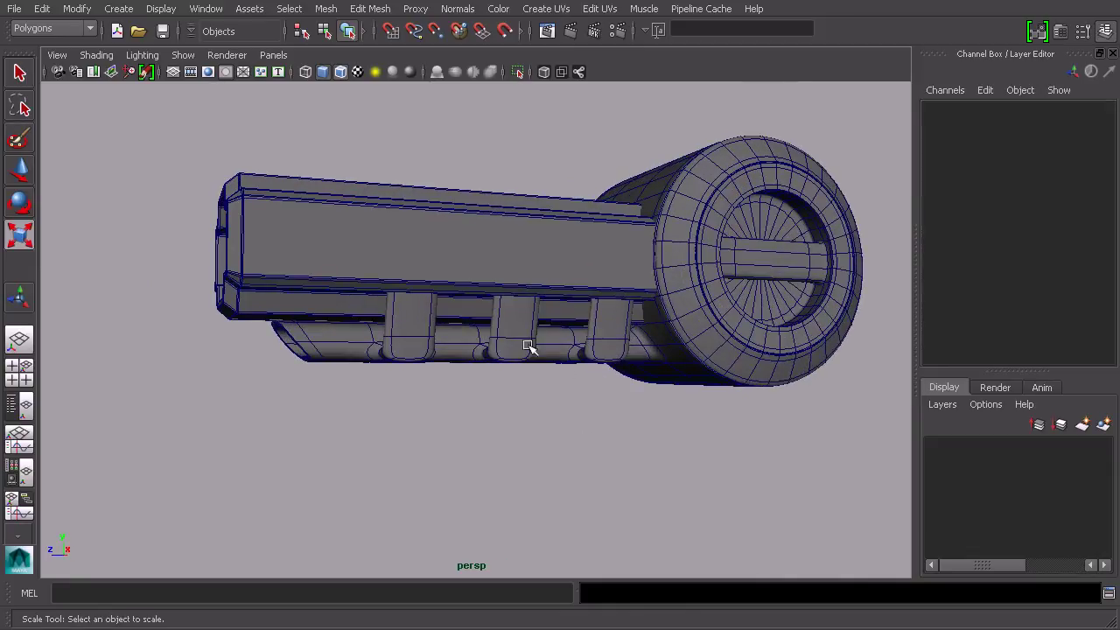
left_click(562, 345)
left_click_drag(562, 345, 595, 370, "alt")
scroll(560, 353, "up", 2)
scroll(639, 357, "up", 2)
key("r")
key("1")
Try to insert multiple edge loops across the middle support with the current Insert Edge Loop settings, and undo them
scroll(649, 350, "down", 1)
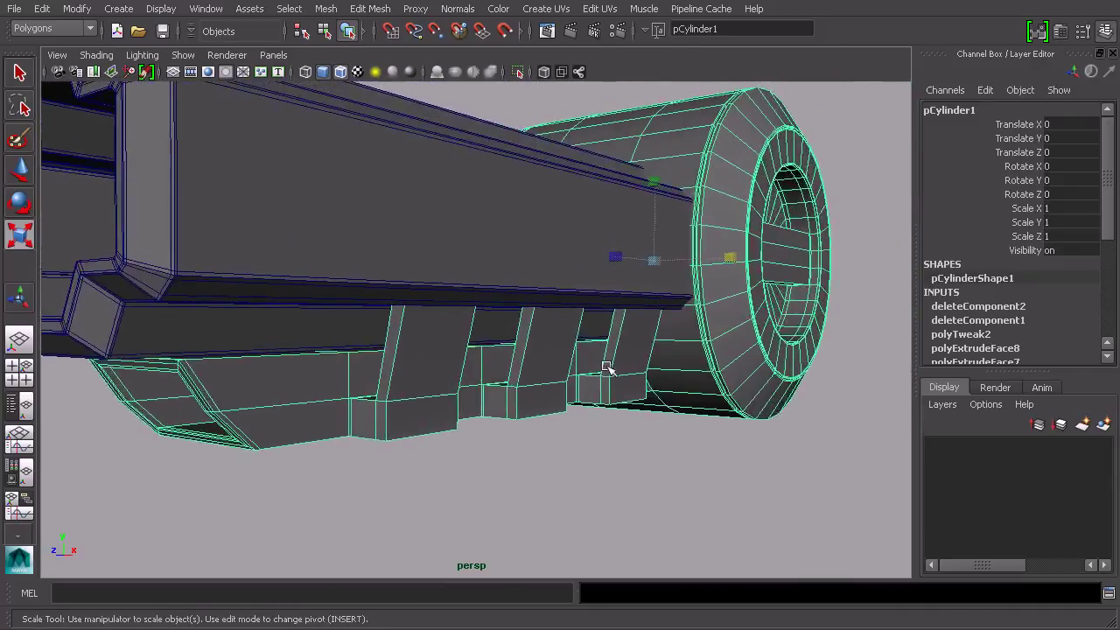
scroll(507, 417, "up", 2)
left_click_drag(577, 422, 524, 393, "alt")
left_click(370, 8)
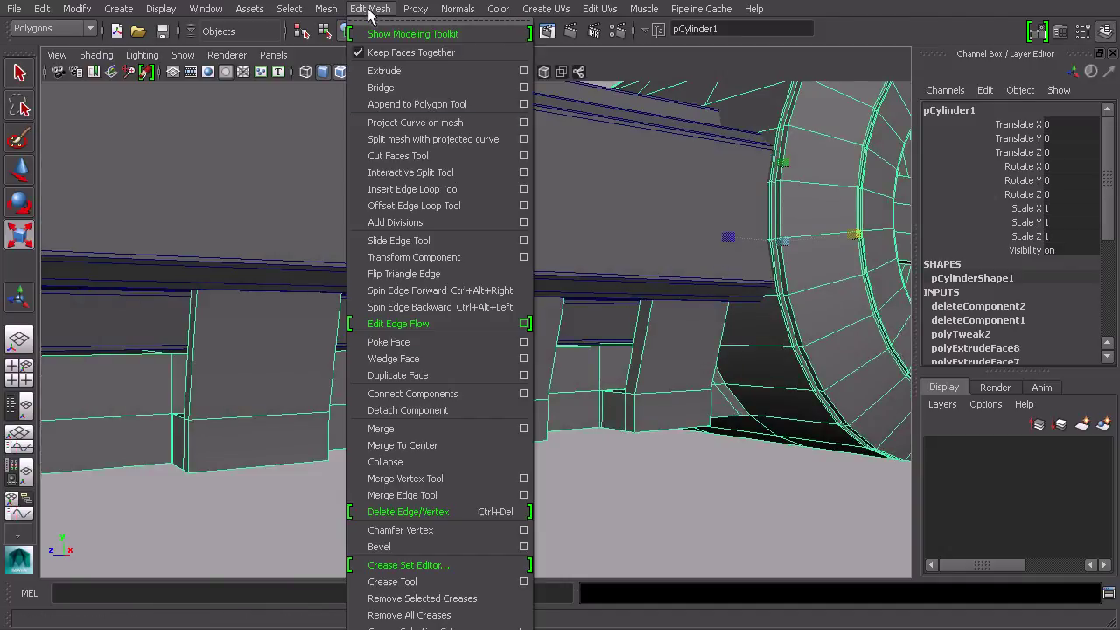
left_click(421, 189)
left_click(423, 393)
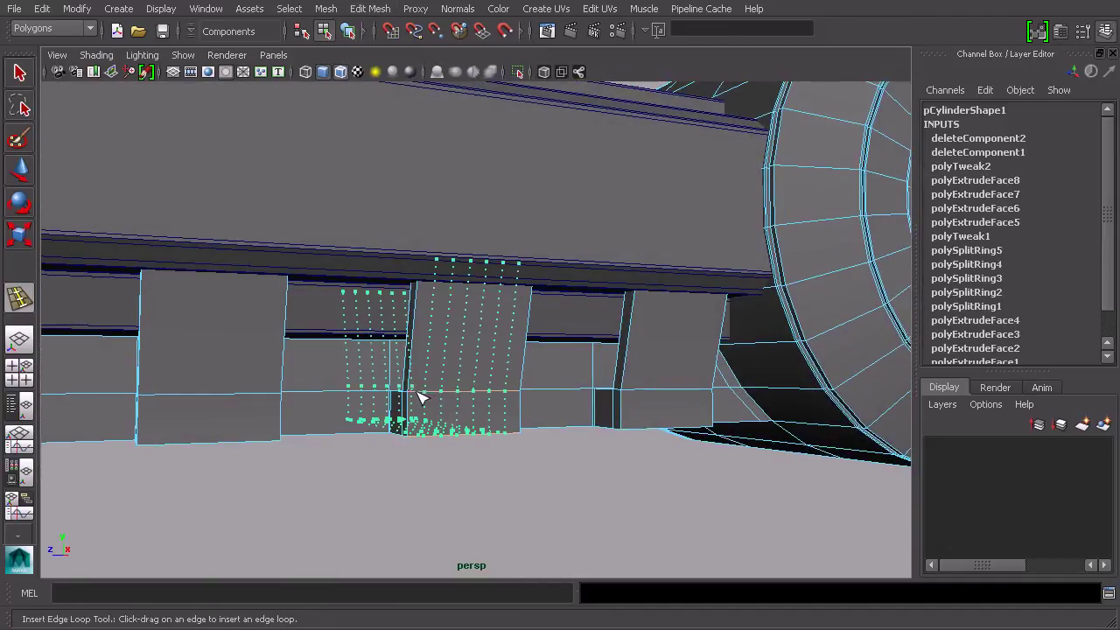
key("ctrl+z")
Reset the Insert Edge Loop Tool to Relative distance from edge and insert loops near both vertical edges of the middle support
left_click(370, 9)
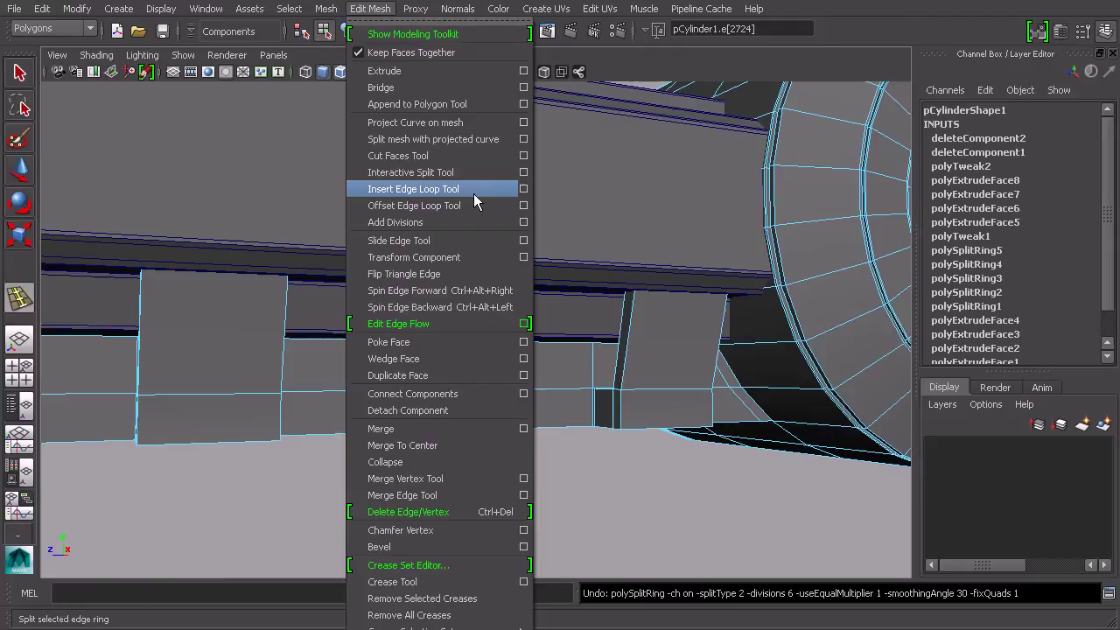
left_click(525, 193)
left_click(943, 10)
left_click_drag(565, 425, 474, 437, "alt")
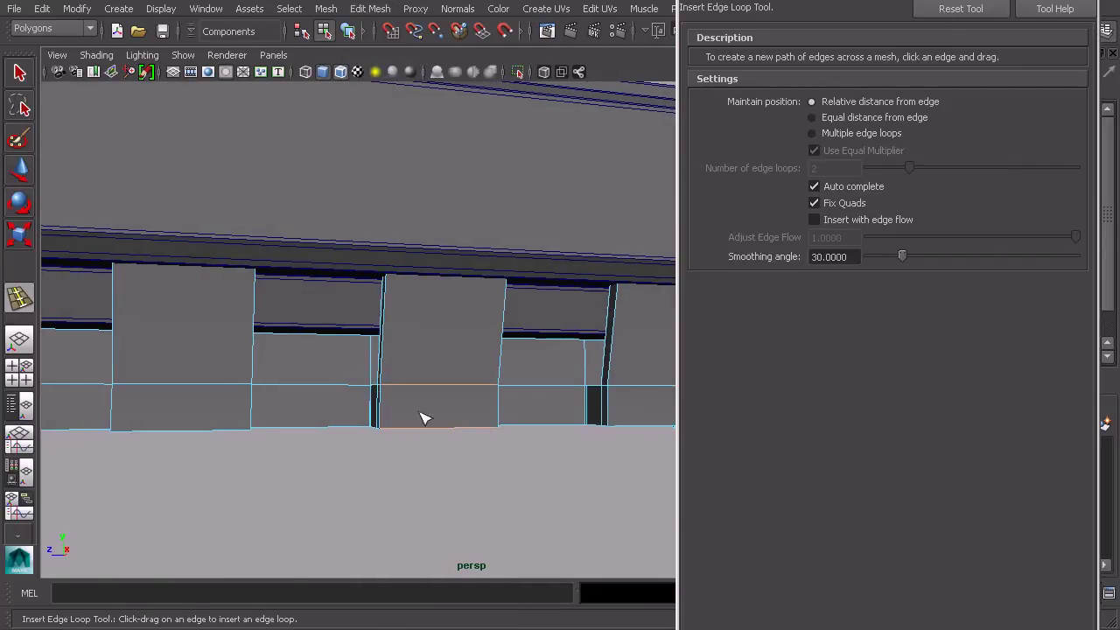
left_click(391, 387)
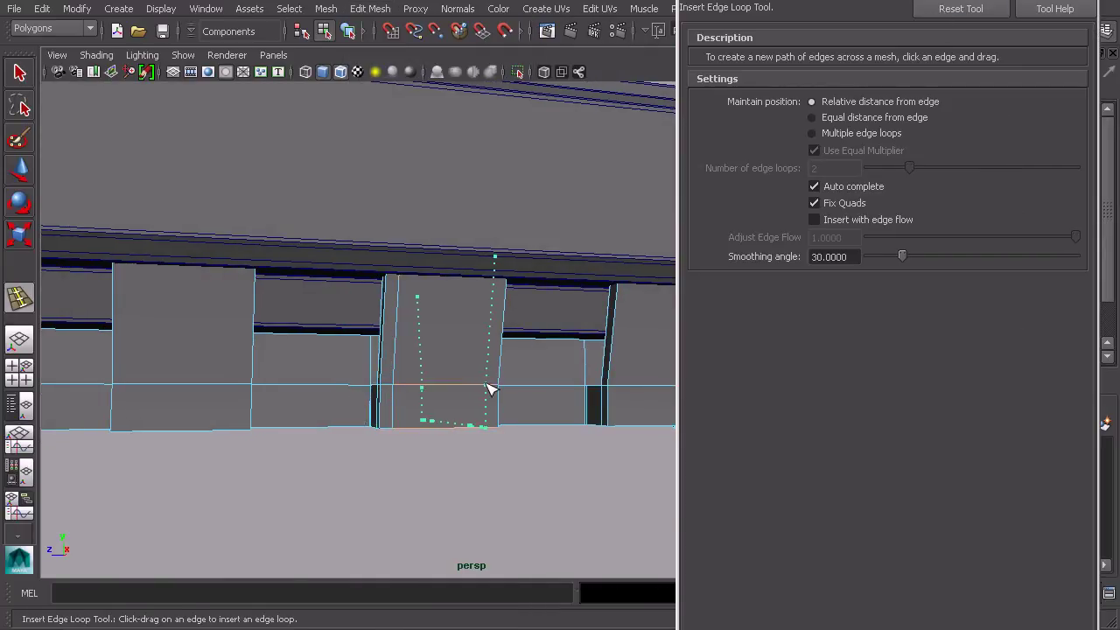
Leave the edge loop tool and preview the cylinder smoothed to inspect the middle support's sharpened edges
key("q")
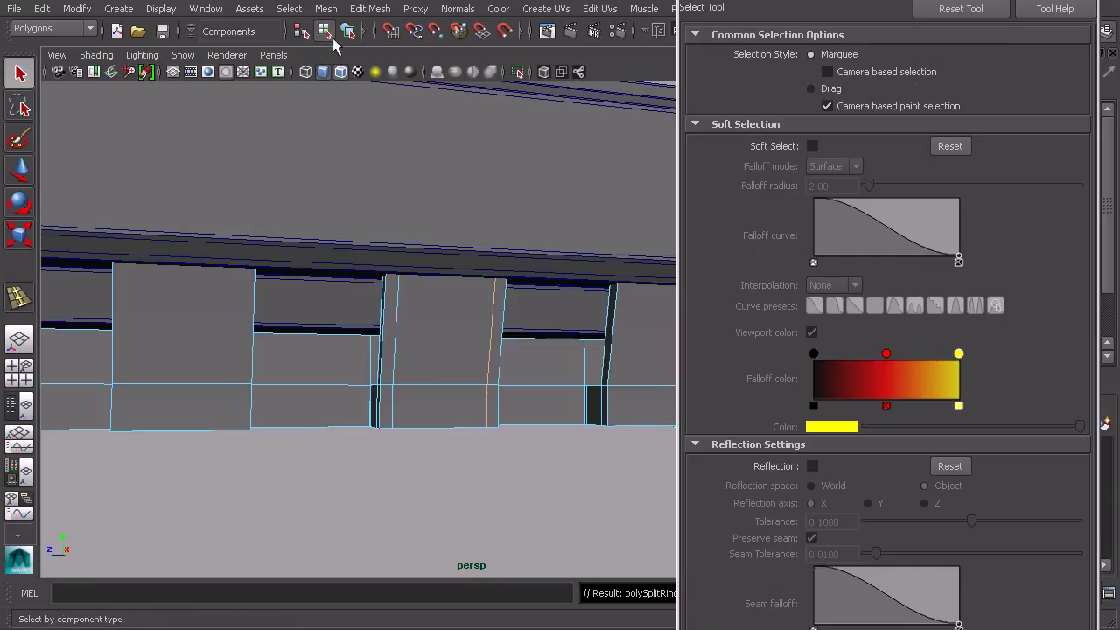
key("3")
left_click(512, 504)
left_click_drag(512, 504, 486, 324, "alt")
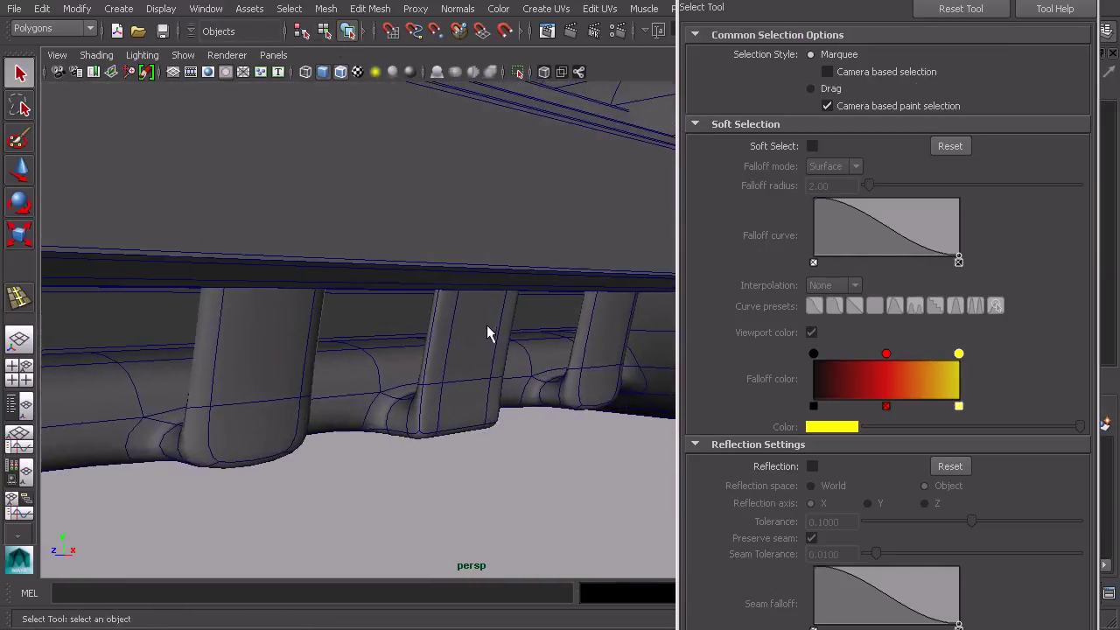
Switch off the cylinder's smoothing preview and examine the unsmoothed supports and where the bar meets the round end
left_click(473, 372)
key("1")
scroll(496, 347, "up", 2)
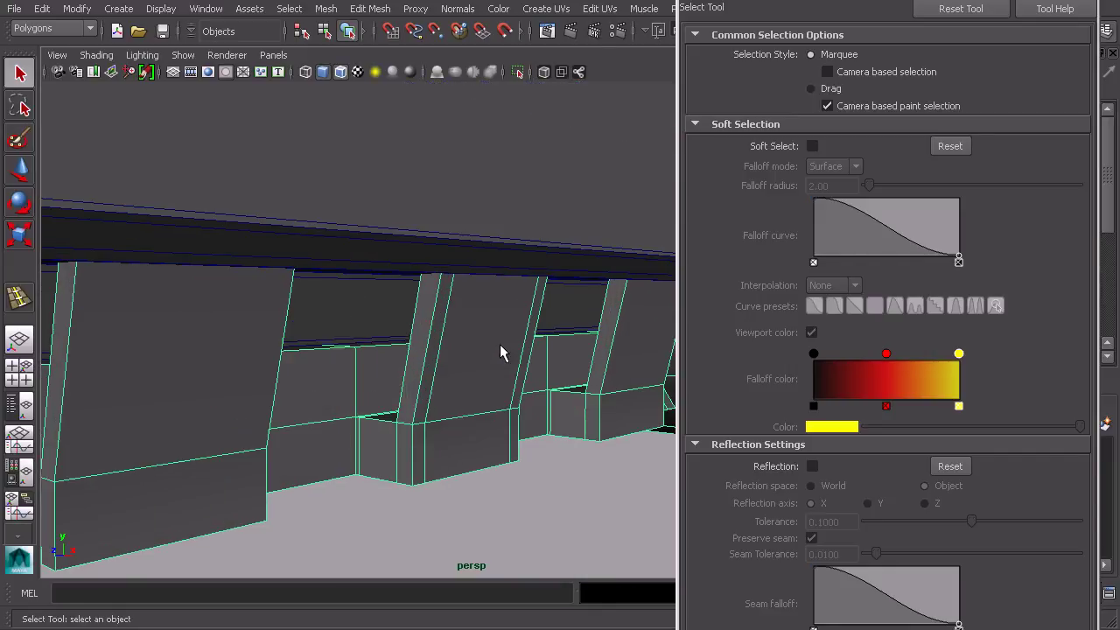
left_click_drag(410, 347, 550, 395, "alt")
right_click_drag(550, 395, 455, 407, "alt")
left_click_drag(543, 365, 443, 418, "alt")
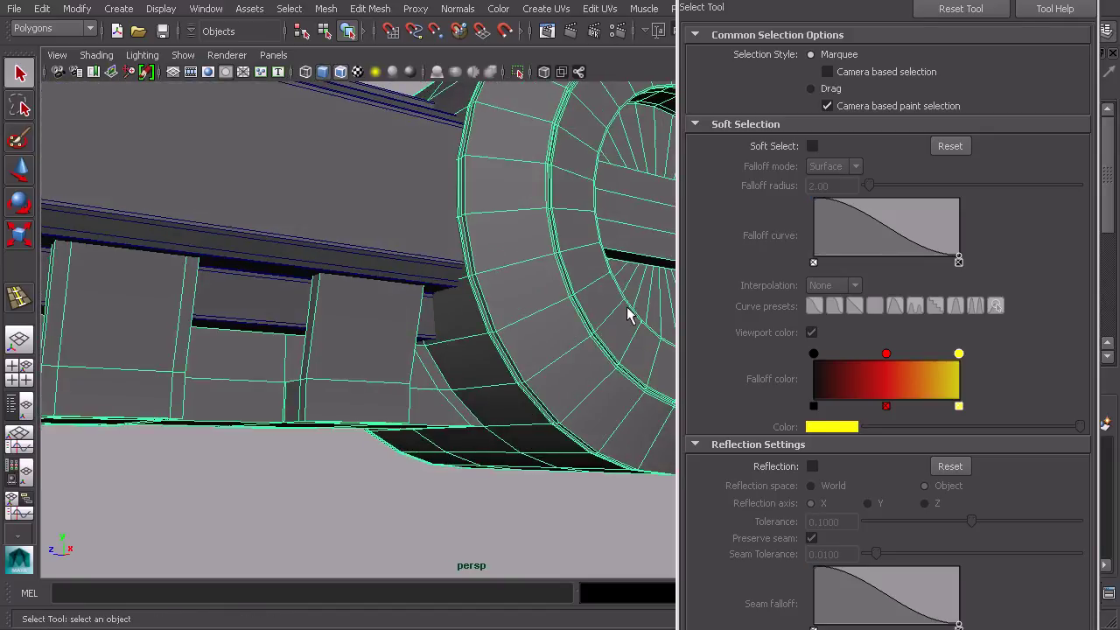
left_click_drag(564, 362, 425, 367, "alt")
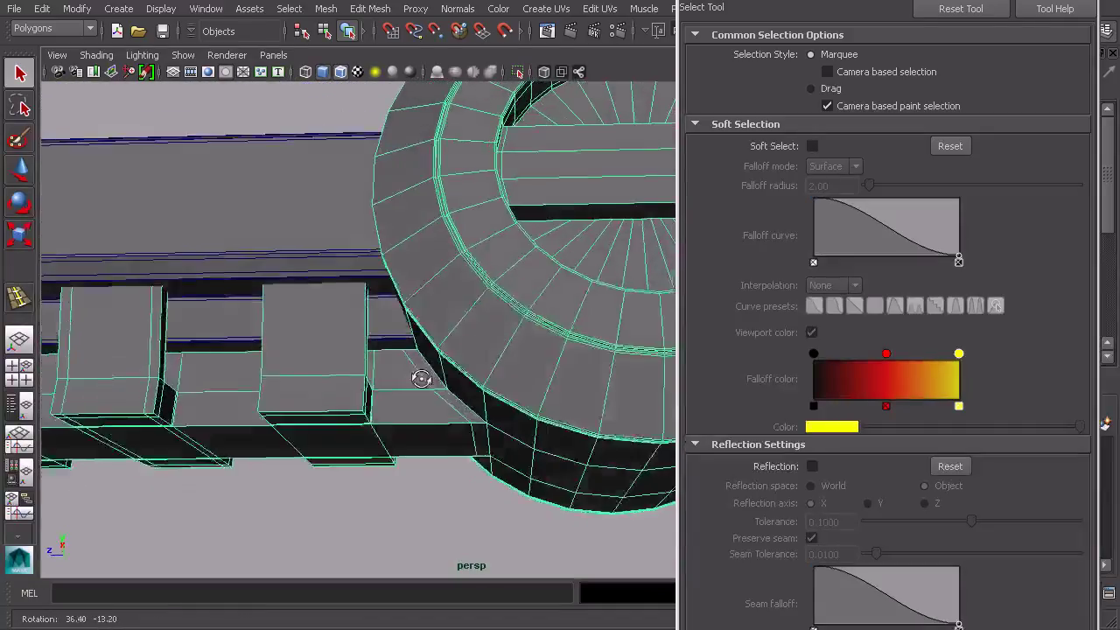
middle_click_drag(425, 367, 496, 364, "alt")
scroll(507, 364, "up", 2)
left_click_drag(494, 410, 617, 407, "alt")
mouse_move(504, 388)
left_mouse_down("alt")
mouse_move(522, 400)
mouse_move(578, 397)
mouse_move(533, 392)
mouse_move(516, 376)
left_mouse_up("alt")
Insert edge loops near the vertical edges of the remaining supports and across the bar beside the supports
left_click(368, 10)
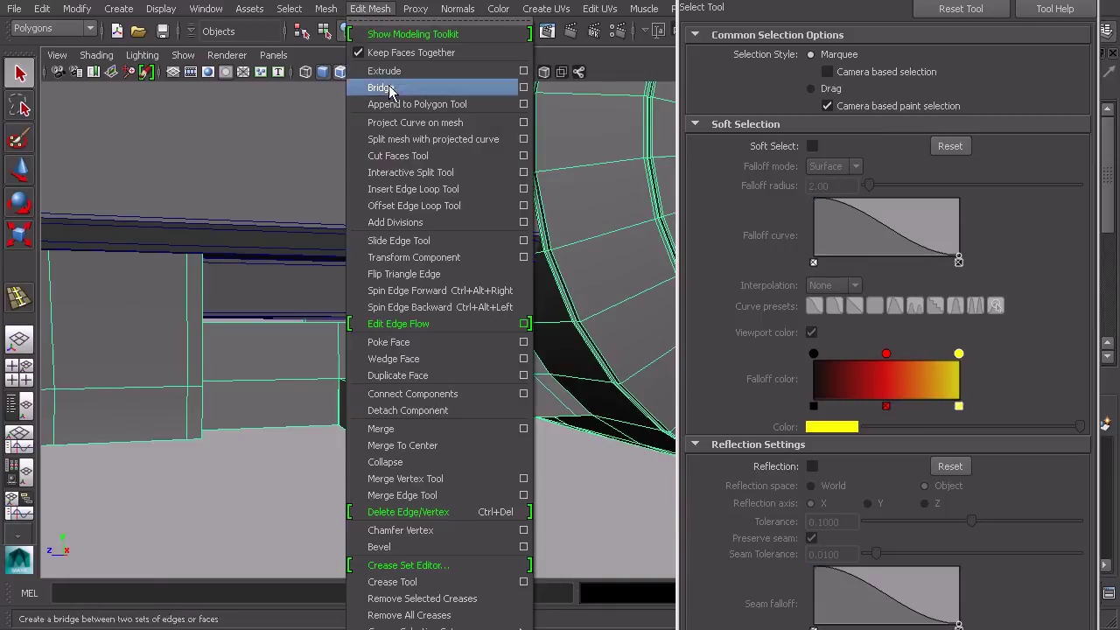
left_click(408, 169)
left_click_drag(418, 184, 396, 341, "alt")
left_click_drag(345, 374, 199, 360)
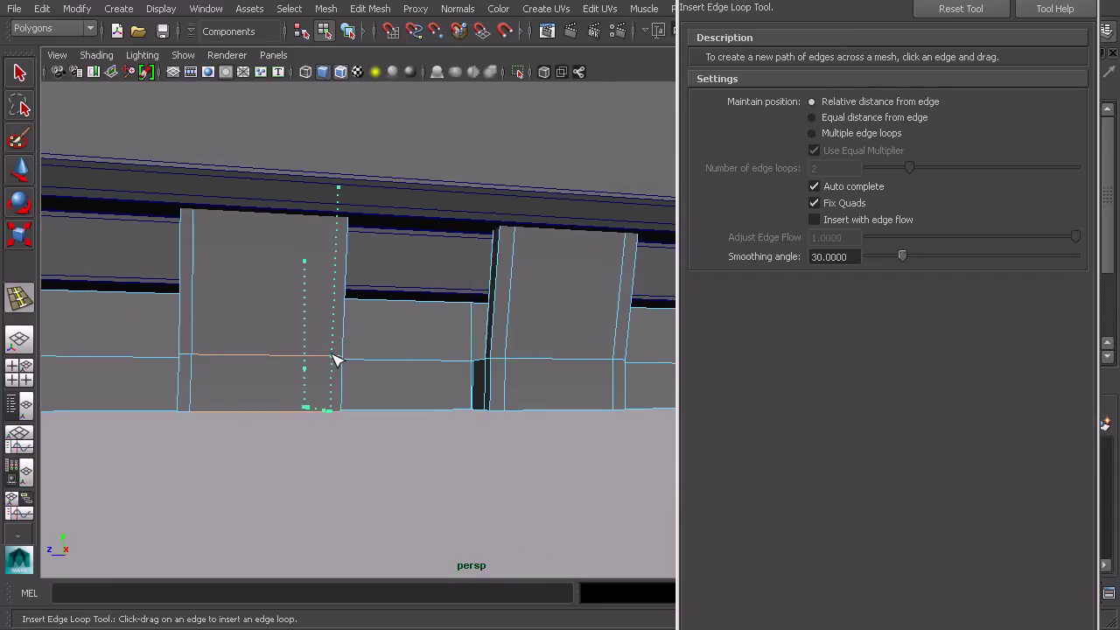
left_click_drag(361, 333, 426, 338, "alt")
left_click_drag(300, 333, 529, 382, "alt")
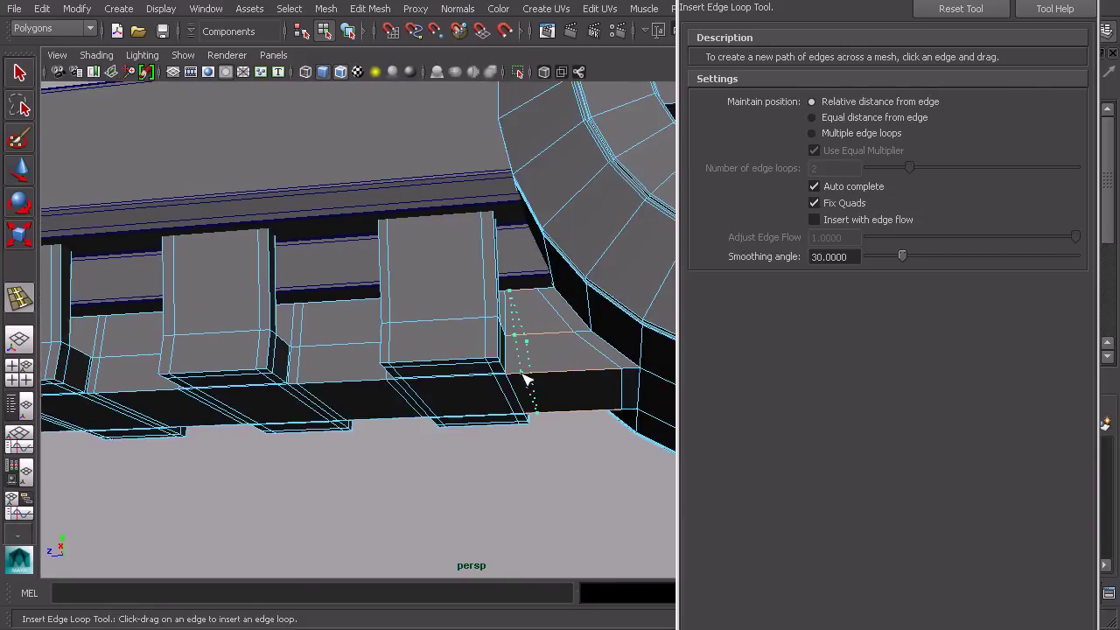
Leave the edge loop tool for object mode, preview the cylinder smoothed, deselect it, and hide the wireframe over the shading
key("q")
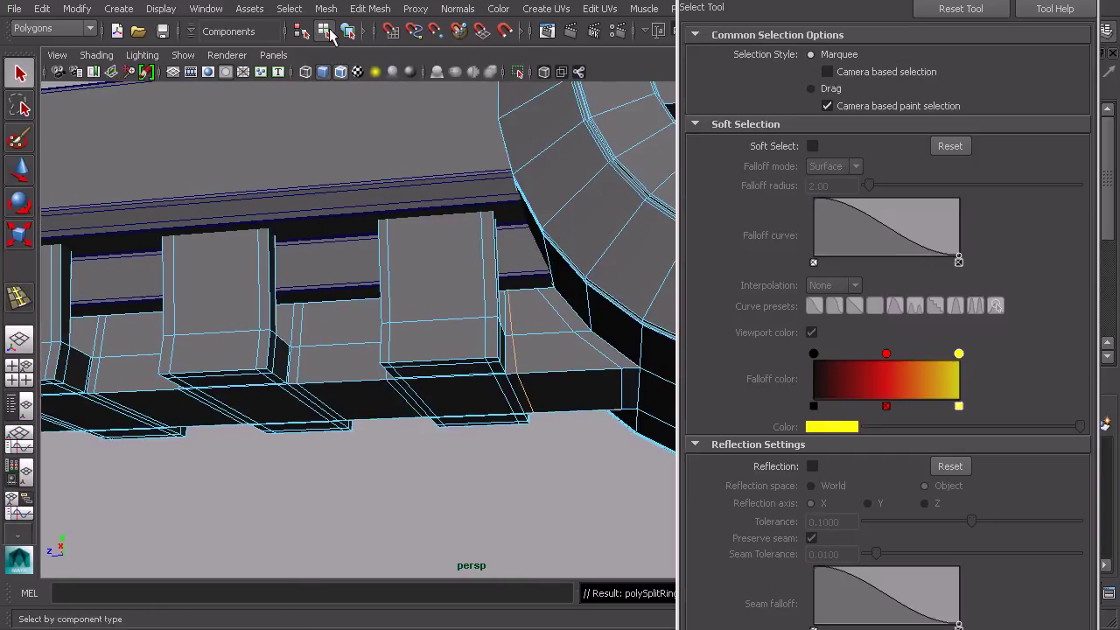
left_click(347, 30)
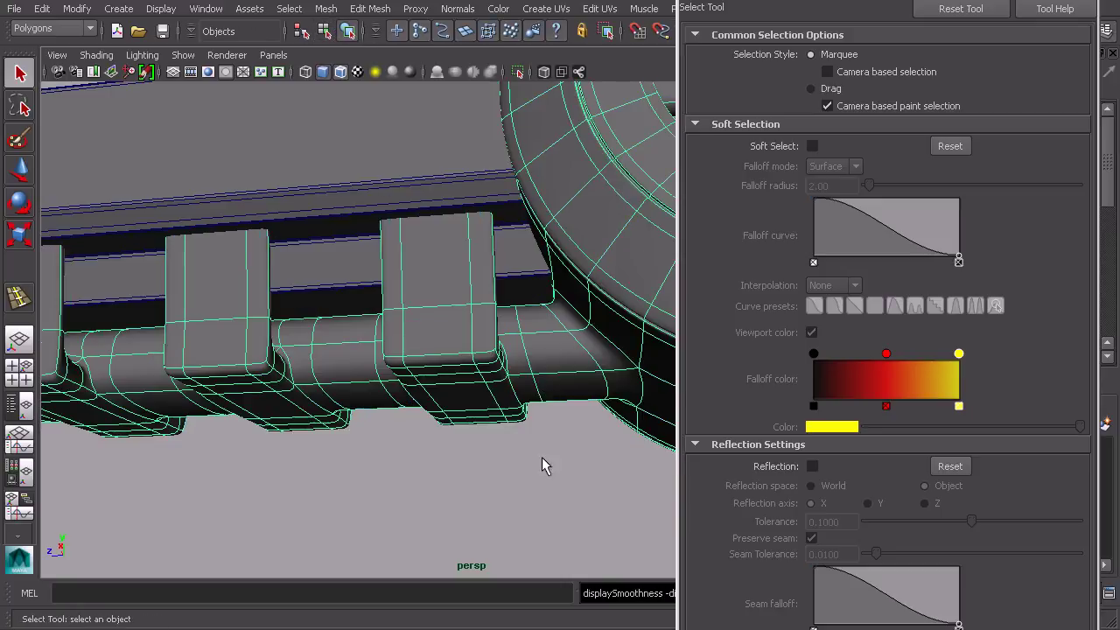
left_click(517, 472)
left_click_drag(517, 473, 488, 349, "alt")
left_click_drag(424, 328, 437, 389, "alt")
left_click(342, 73)
Examine the smoothed hollow bar, its supports and the long body from several angles and distances
mouse_move(476, 354)
left_mouse_down("alt")
mouse_move(481, 391)
mouse_move(365, 393)
mouse_move(474, 395)
mouse_move(422, 368)
left_mouse_up("alt")
middle_click_drag(400, 364, 456, 377, "alt")
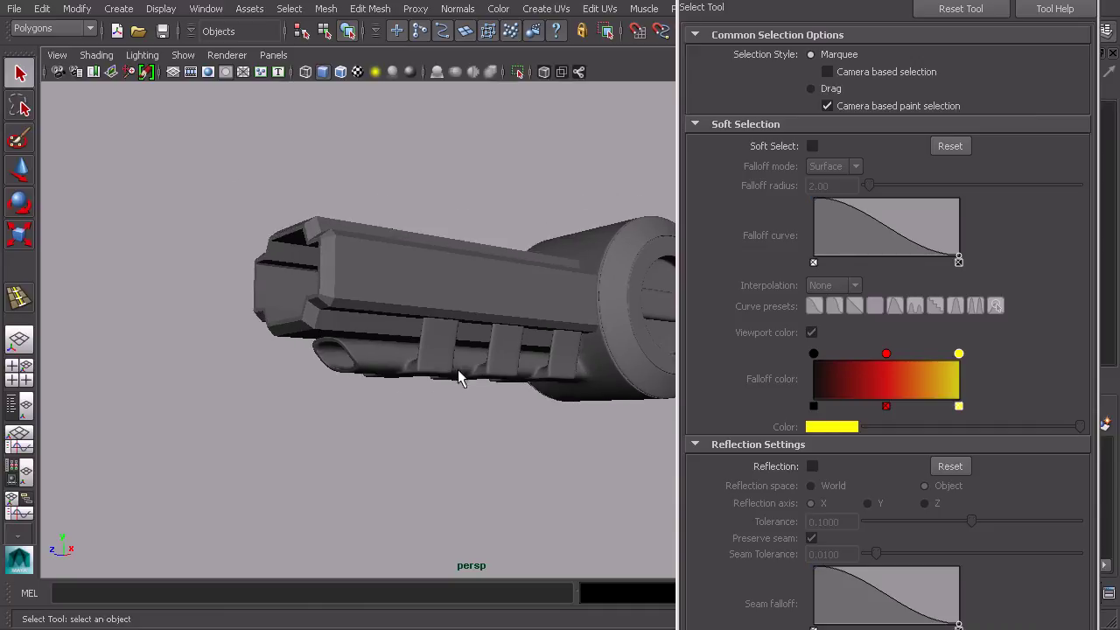
right_click_drag(456, 377, 518, 415, "alt")
middle_click_drag(517, 415, 425, 418, "alt")
left_click_drag(425, 418, 399, 307, "alt")
left_click_drag(357, 350, 460, 358, "alt")
right_click_drag(460, 358, 490, 376, "alt")
left_click_drag(489, 375, 613, 395, "alt")
left_click_drag(540, 359, 517, 423, "alt")
scroll(517, 423, "up", 3)
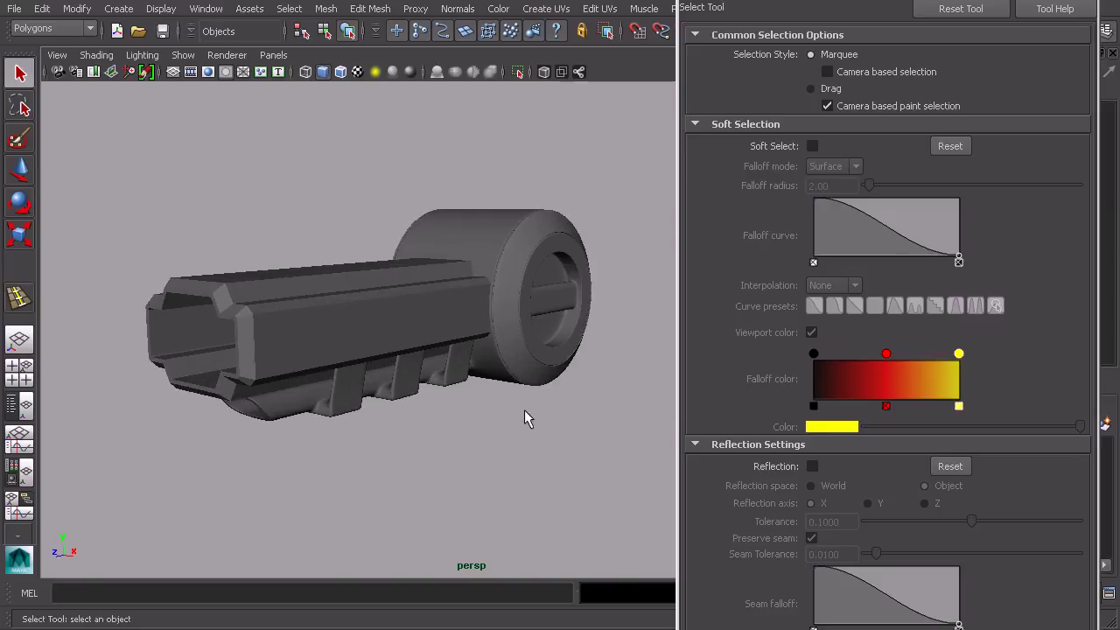
scroll(515, 417, "up", 3)
left_click_drag(464, 422, 454, 401, "alt")
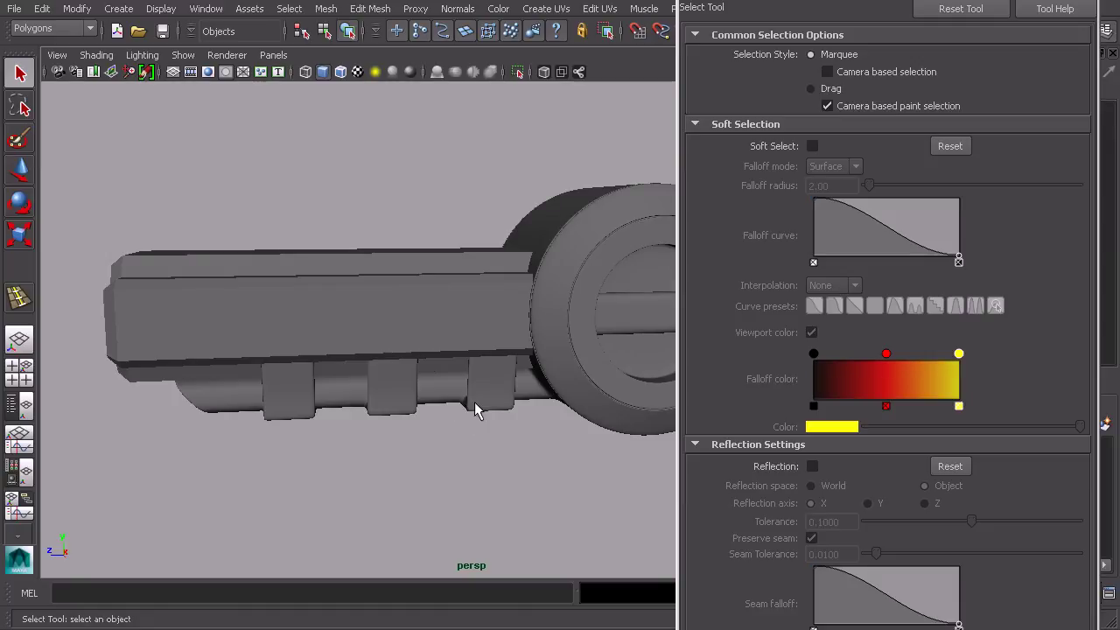
left_click_drag(474, 401, 522, 378, "alt")
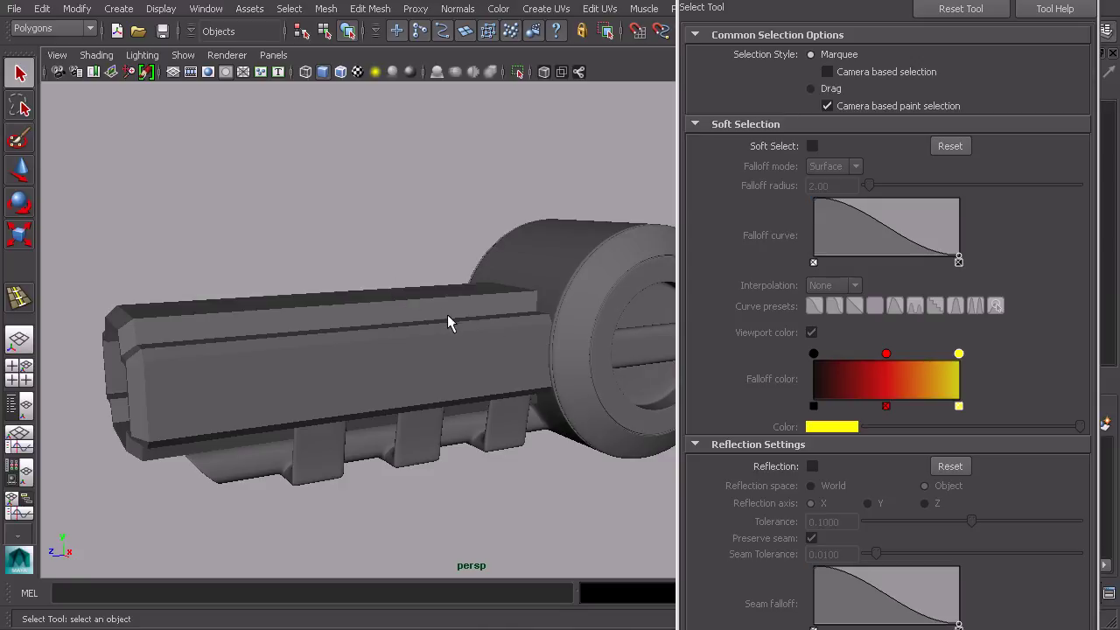
left_click_drag(440, 312, 490, 338, "alt")
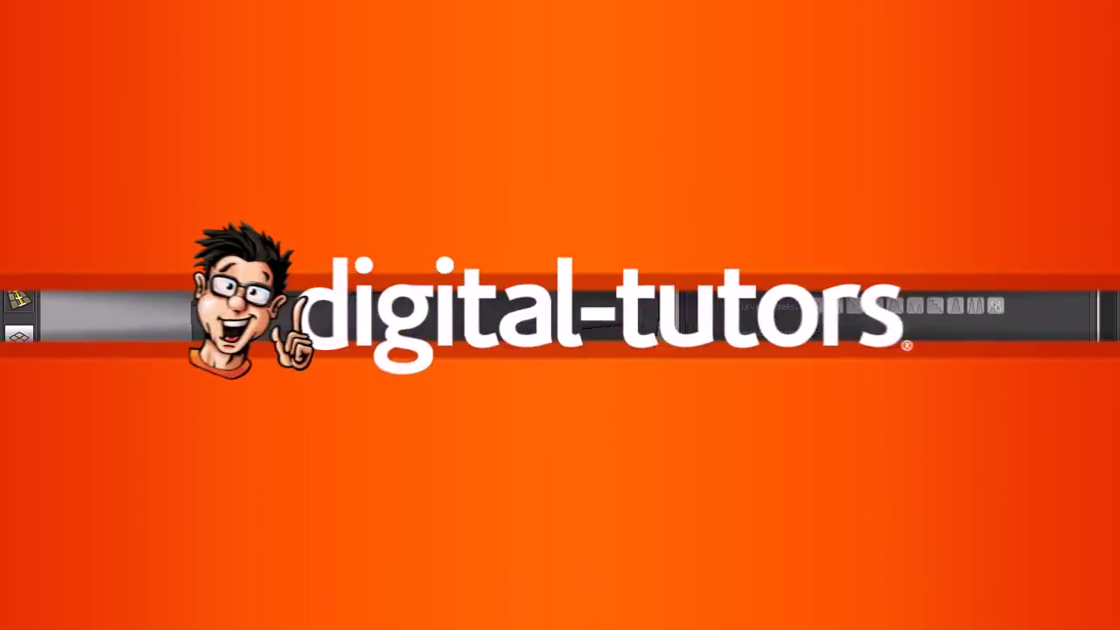